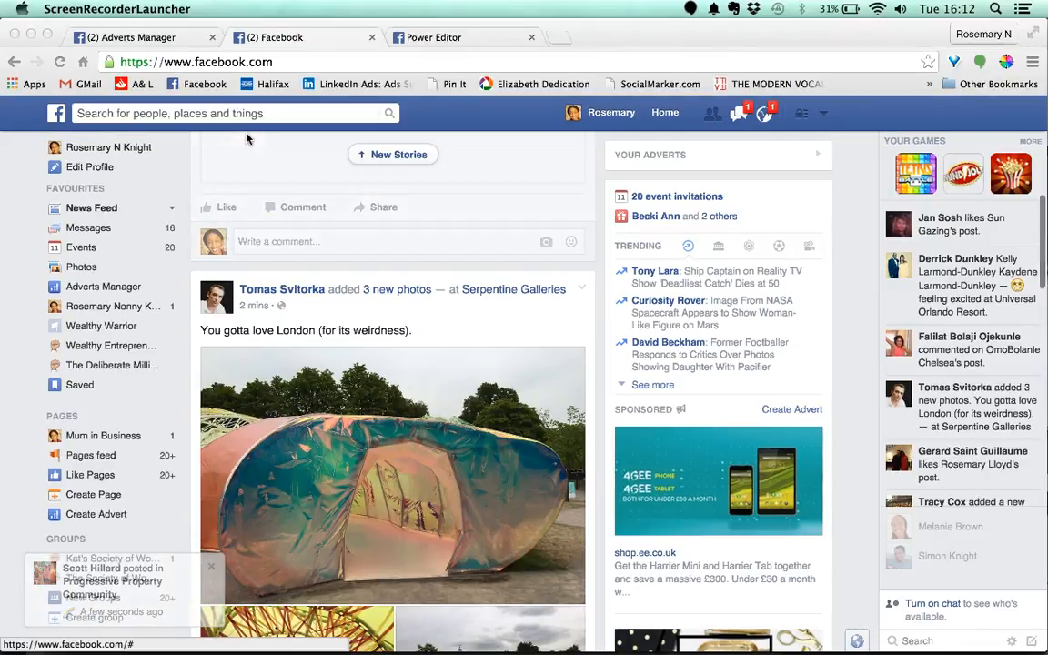
# View the business and advert options in the Facebook account menu and the campaign objectives in Adverts Manager.
pyautogui.click(272, 34)
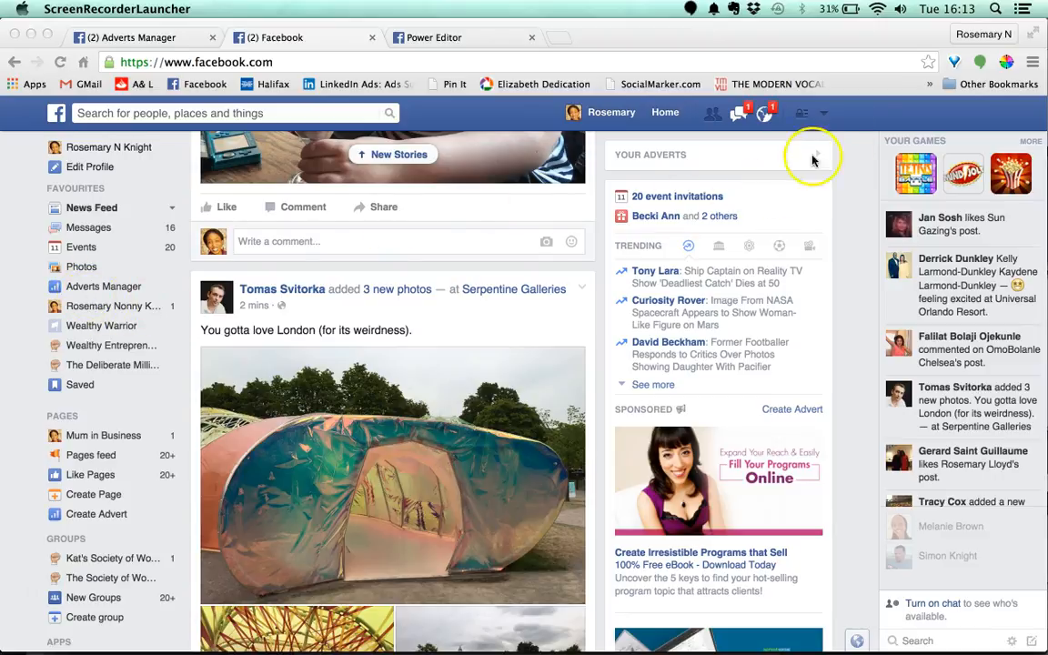
pyautogui.click(826, 113)
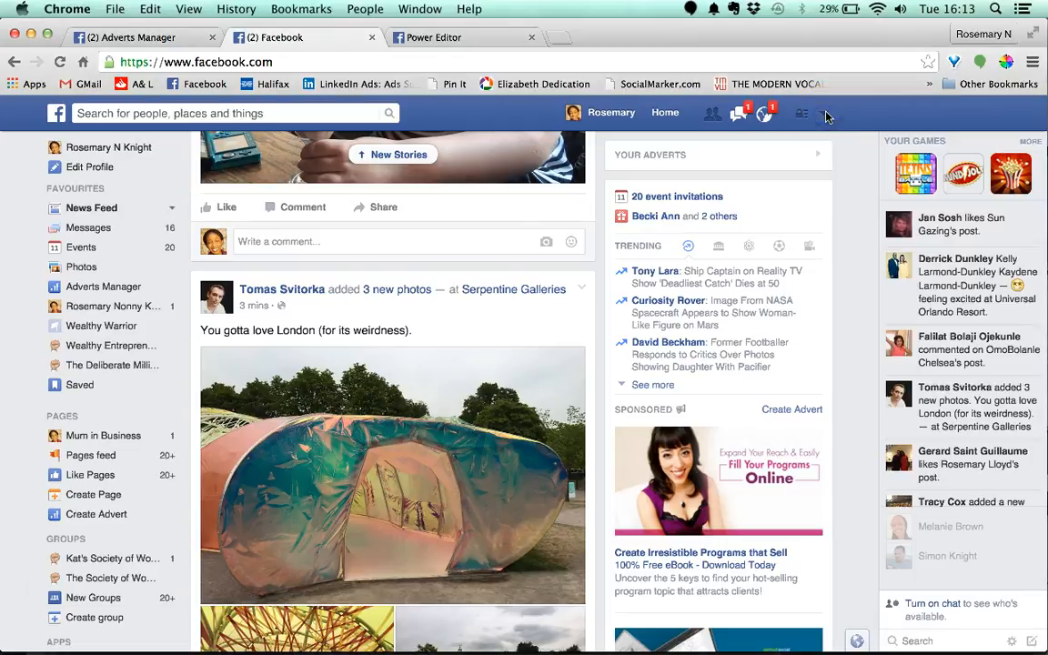
pyautogui.click(826, 115)
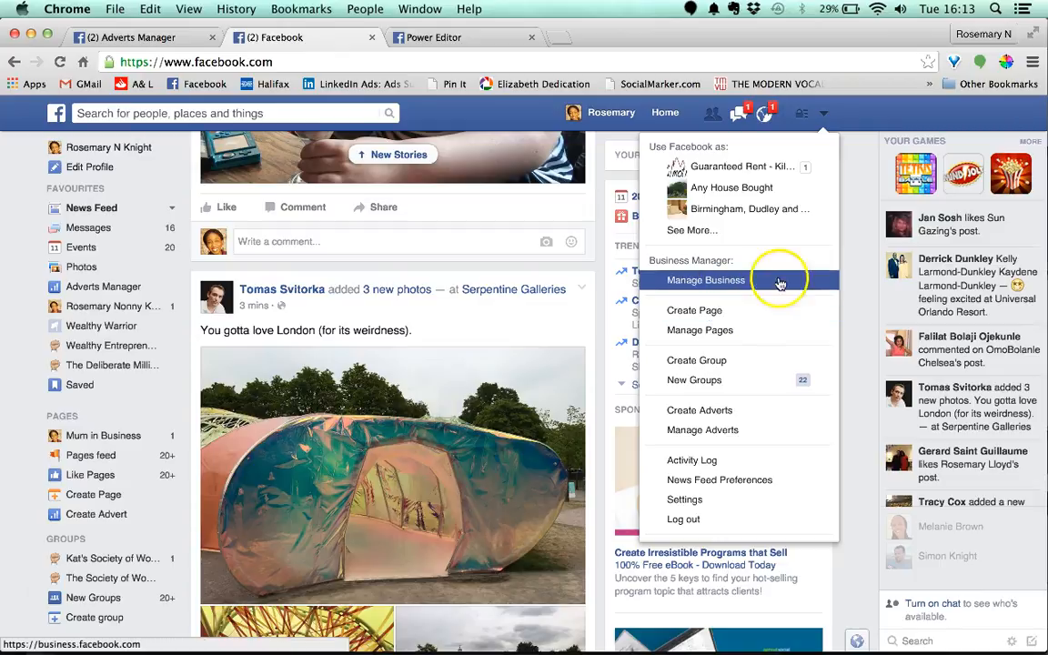
pyautogui.click(861, 270)
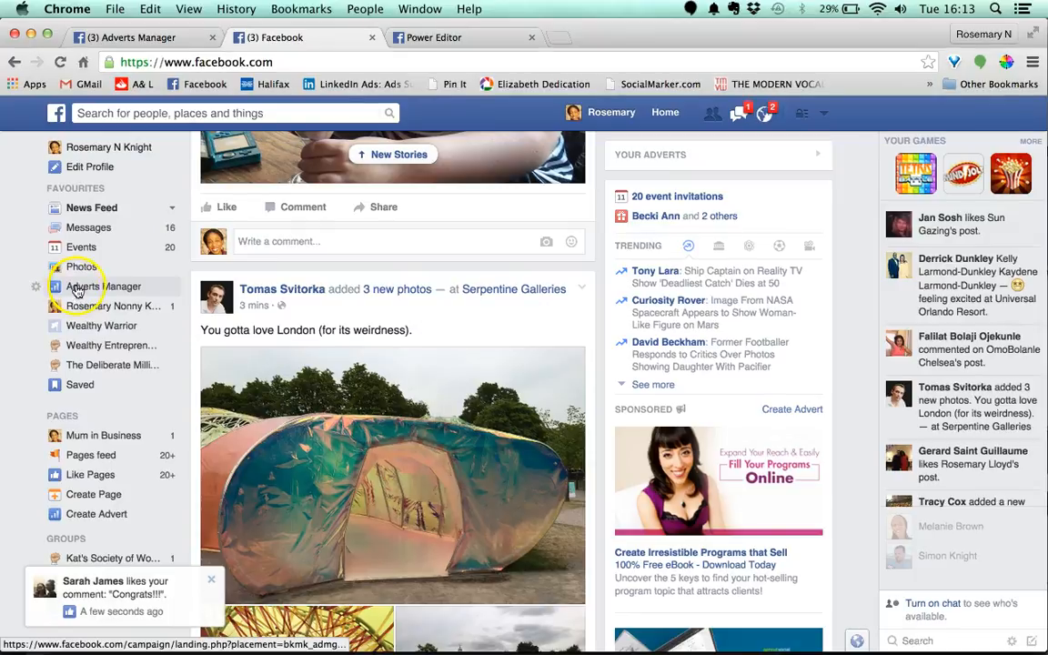
pyautogui.click(140, 38)
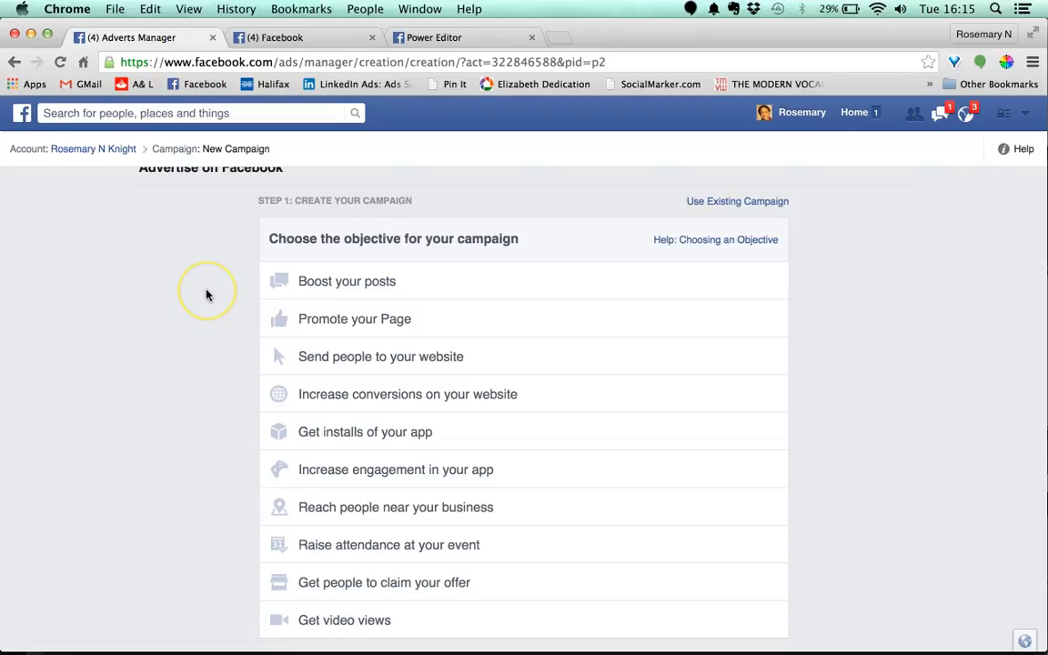
pyautogui.scroll(1, 207, 295)
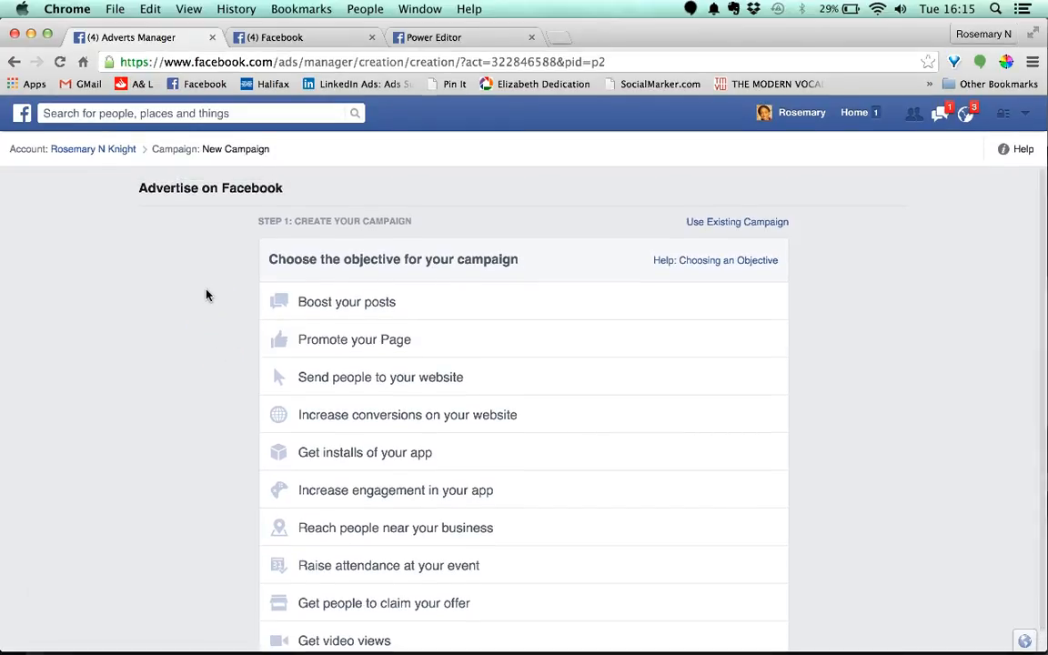
# Switch to Power Editor and download the advertising account's campaigns, including those modified within the past week.
pyautogui.click(454, 41)
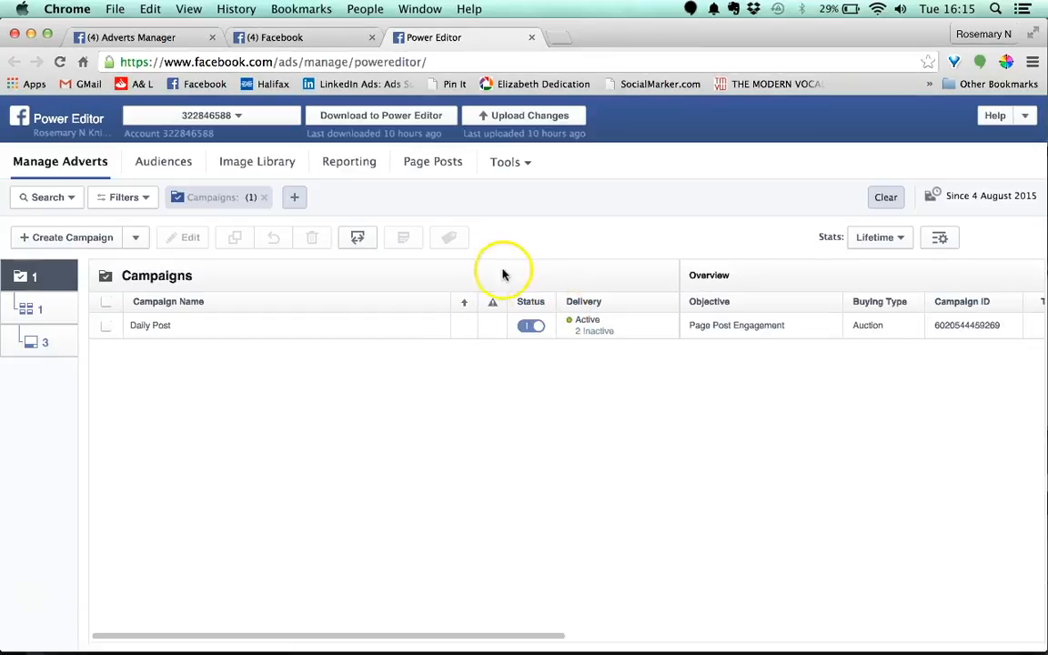
pyautogui.click(386, 118)
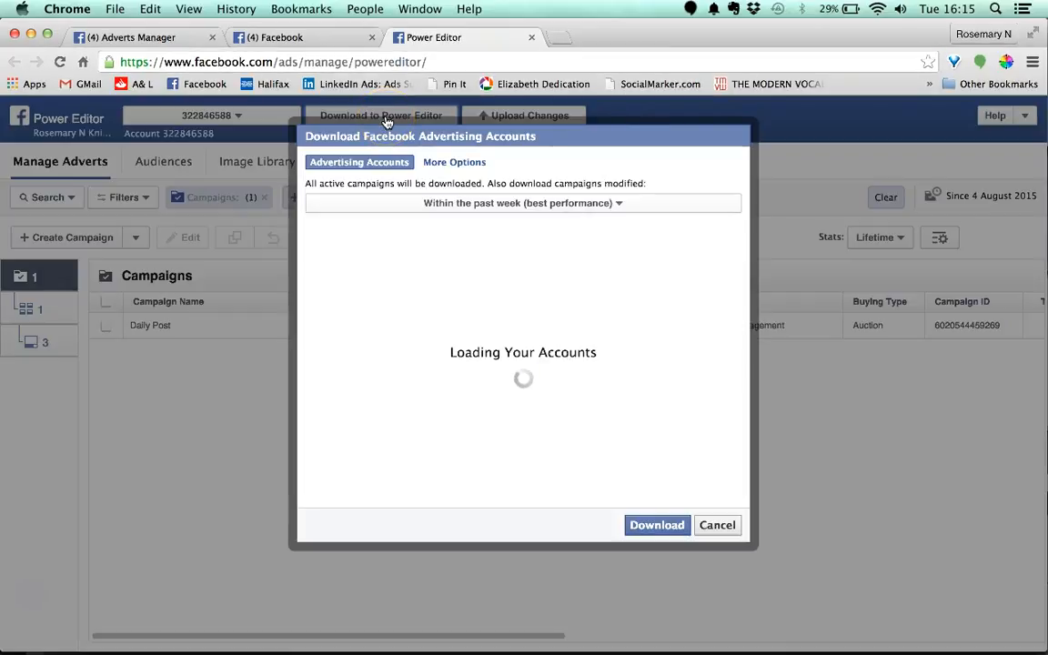
pyautogui.click(639, 530)
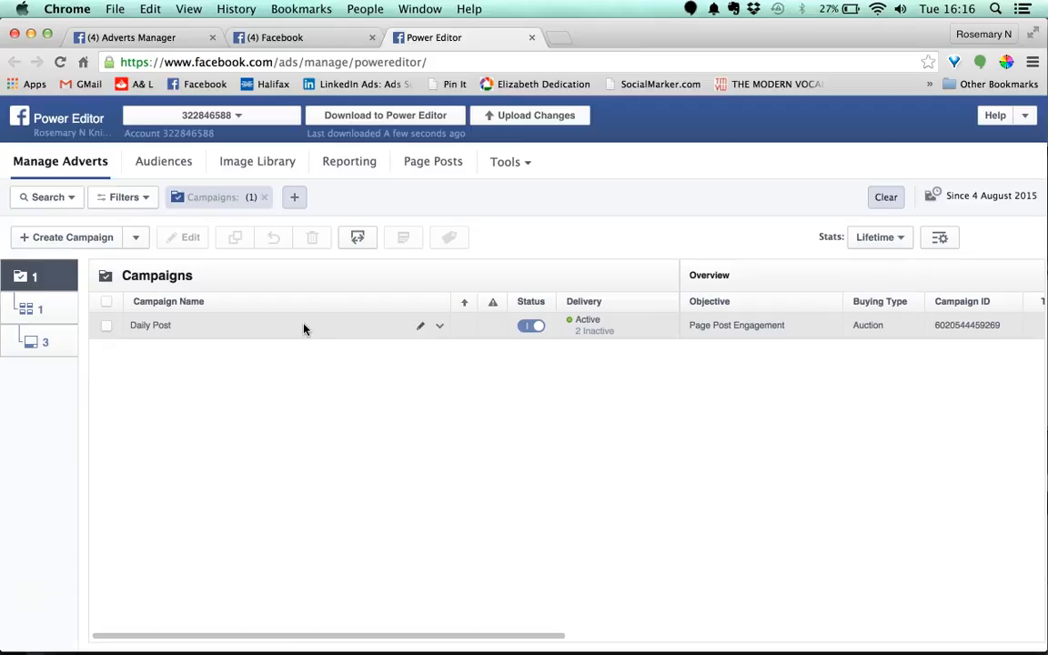
# Set up a new advert in a new campaign named Random with the Website Conversions objective and a new advert set named Random.
pyautogui.click(34, 340)
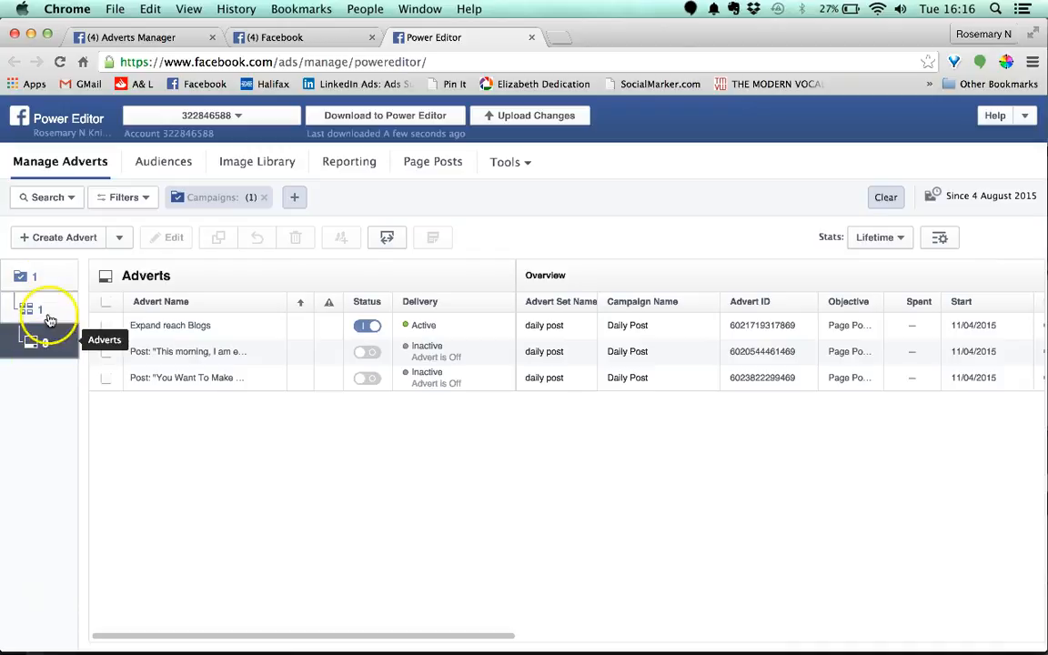
pyautogui.click(50, 238)
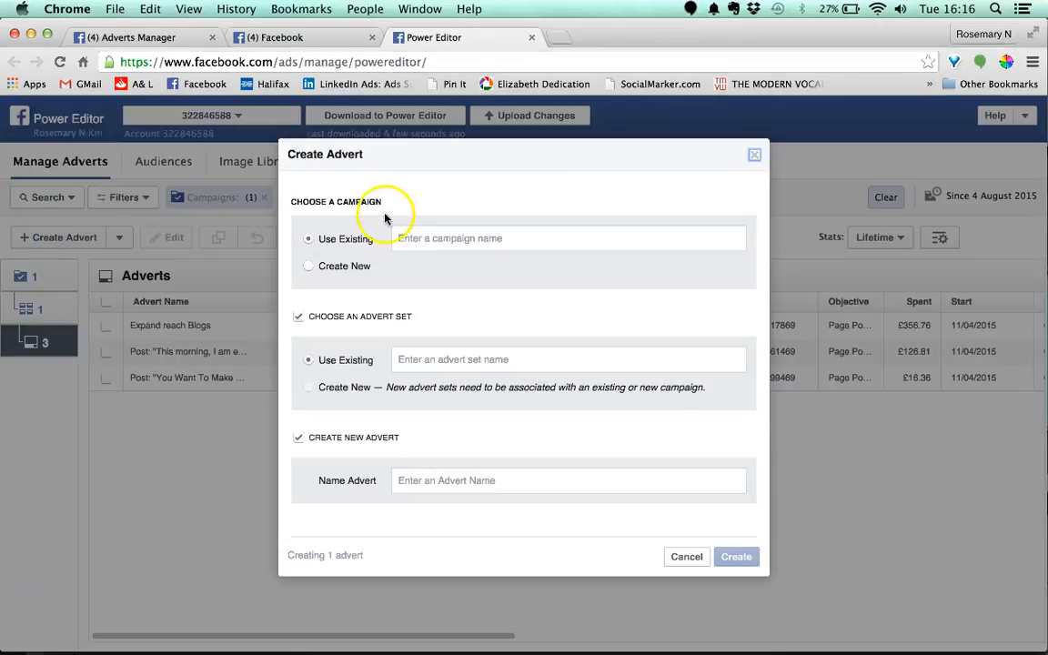
pyautogui.click(354, 269)
pyautogui.click(452, 265)
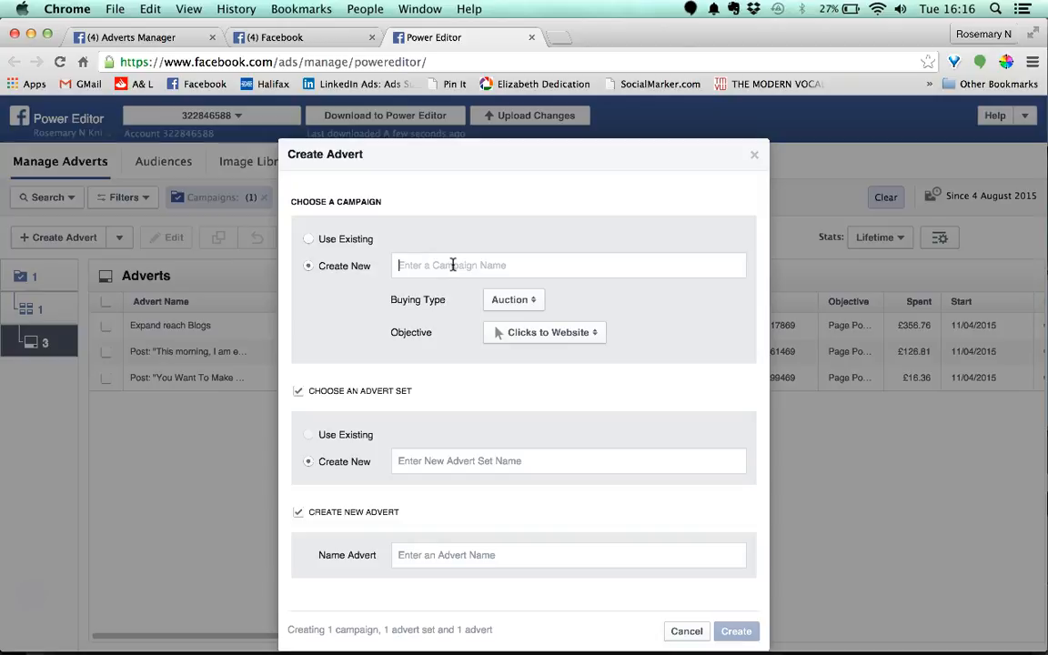
pyautogui.write('Random')
pyautogui.click(548, 337)
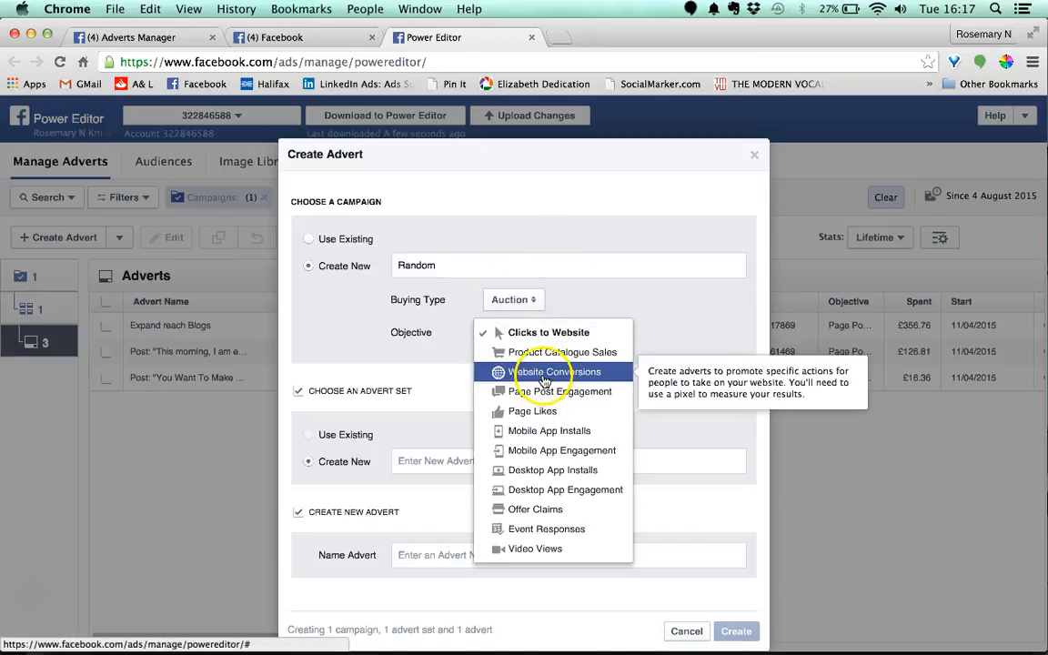
pyautogui.click(545, 374)
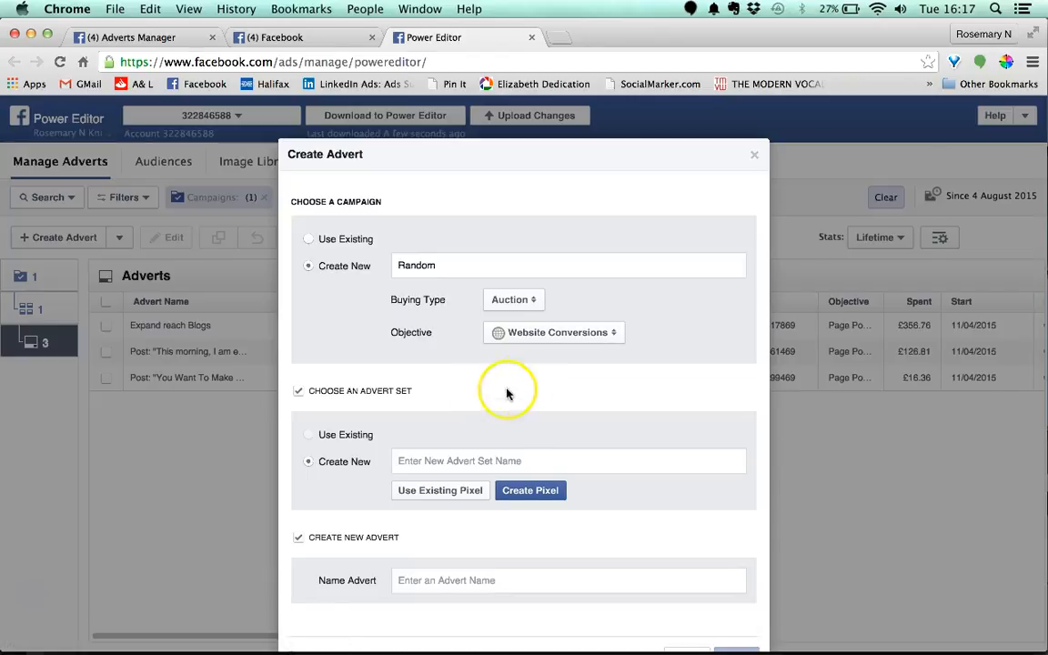
pyautogui.click(457, 461)
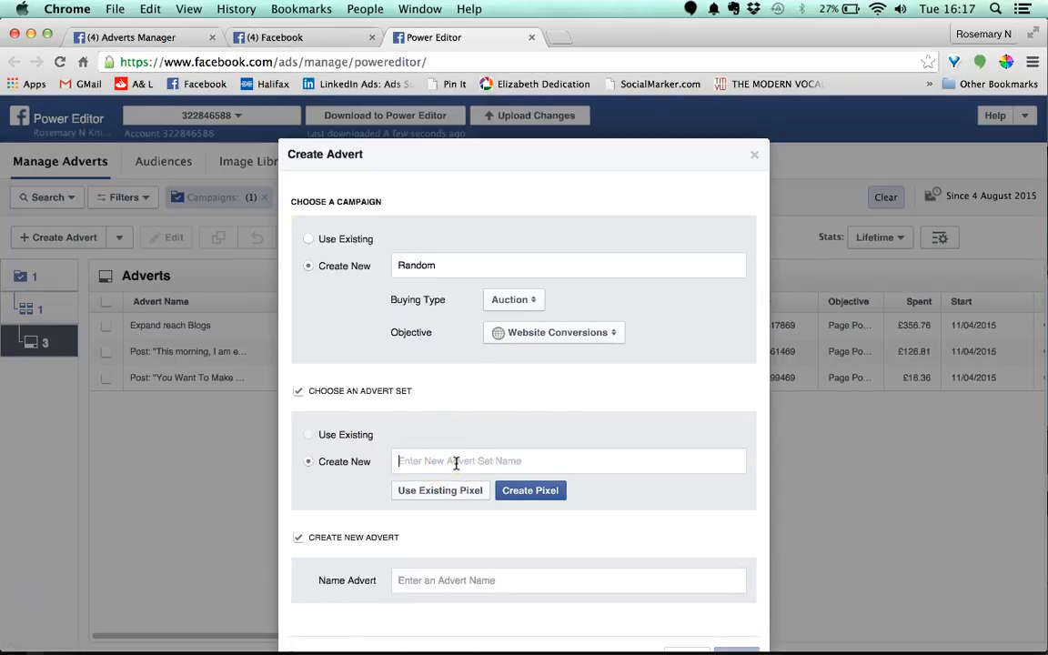
pyautogui.write('Random')
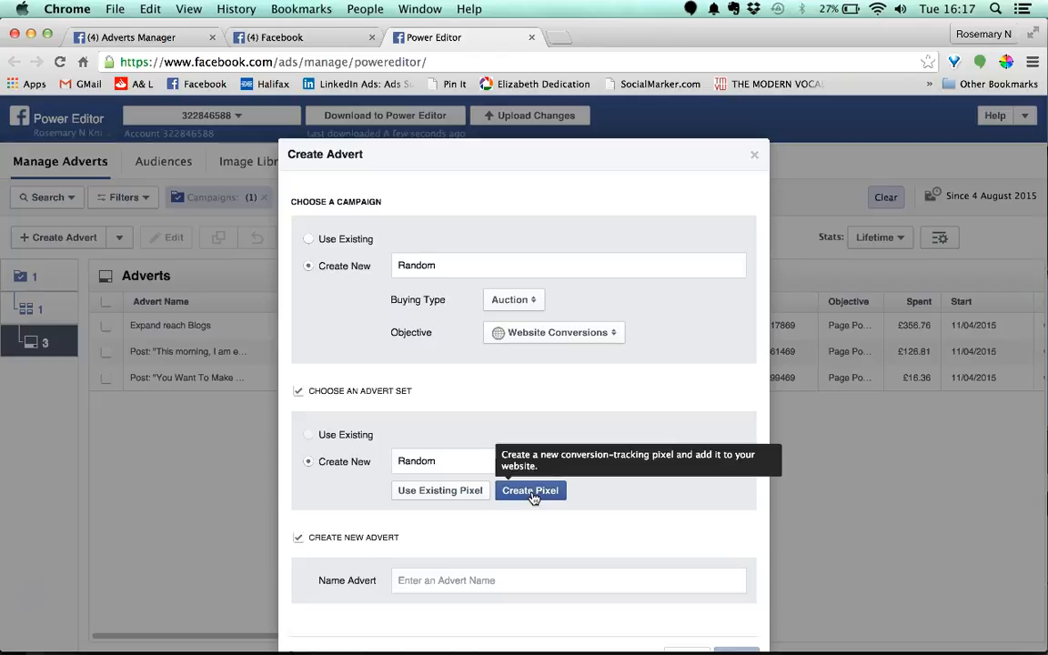
# Create a conversion-tracking pixel for the advert set, with the category Leads and the name Random Opt In.
pyautogui.click(532, 496)
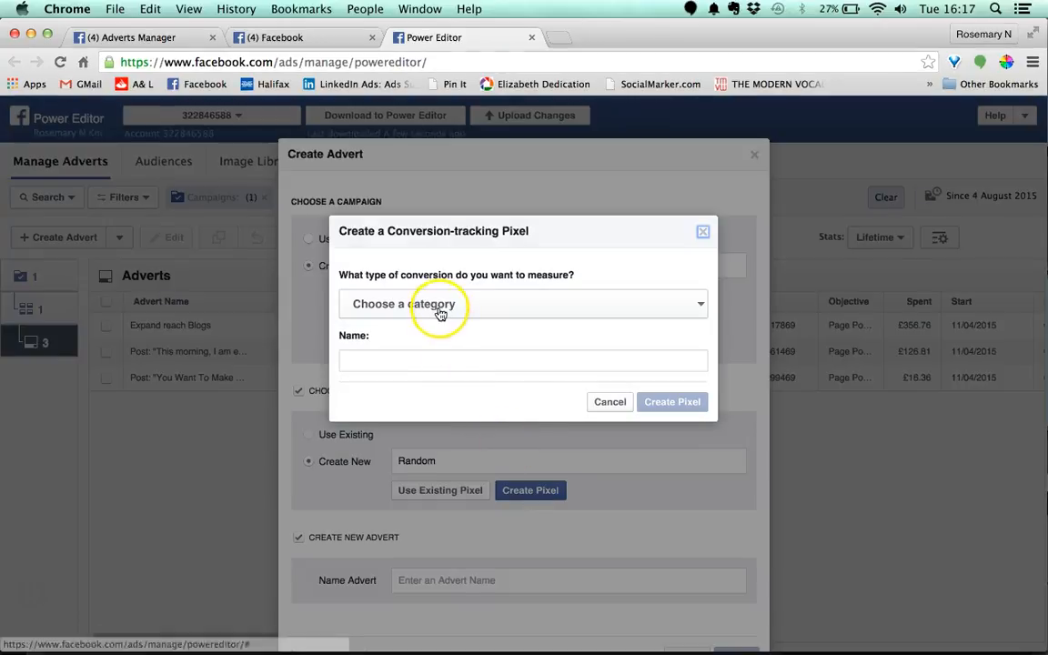
pyautogui.click(436, 303)
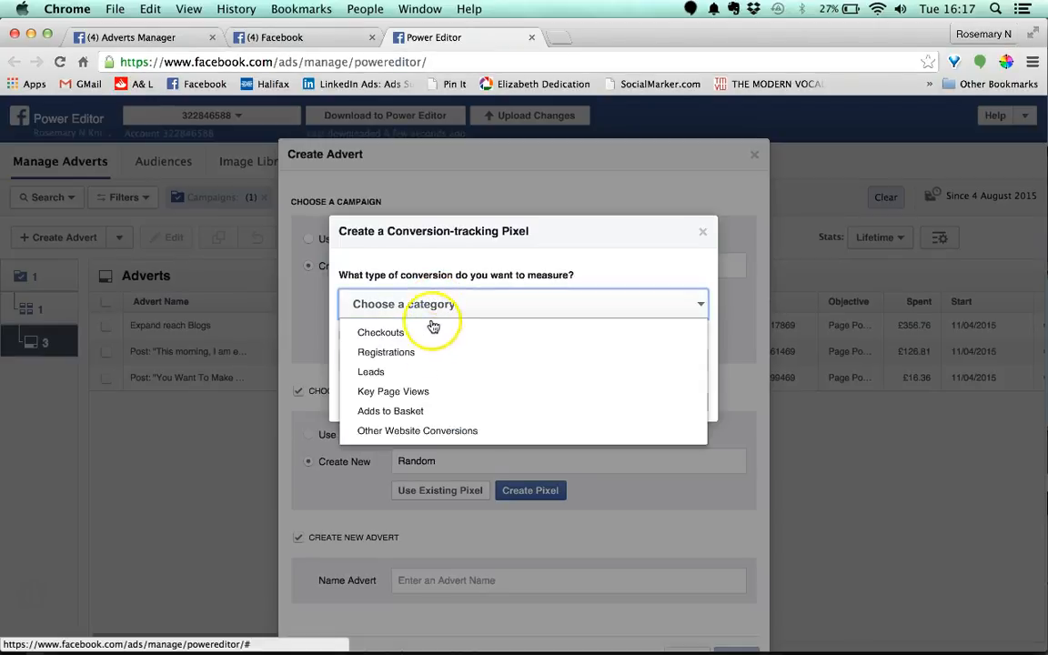
pyautogui.click(392, 380)
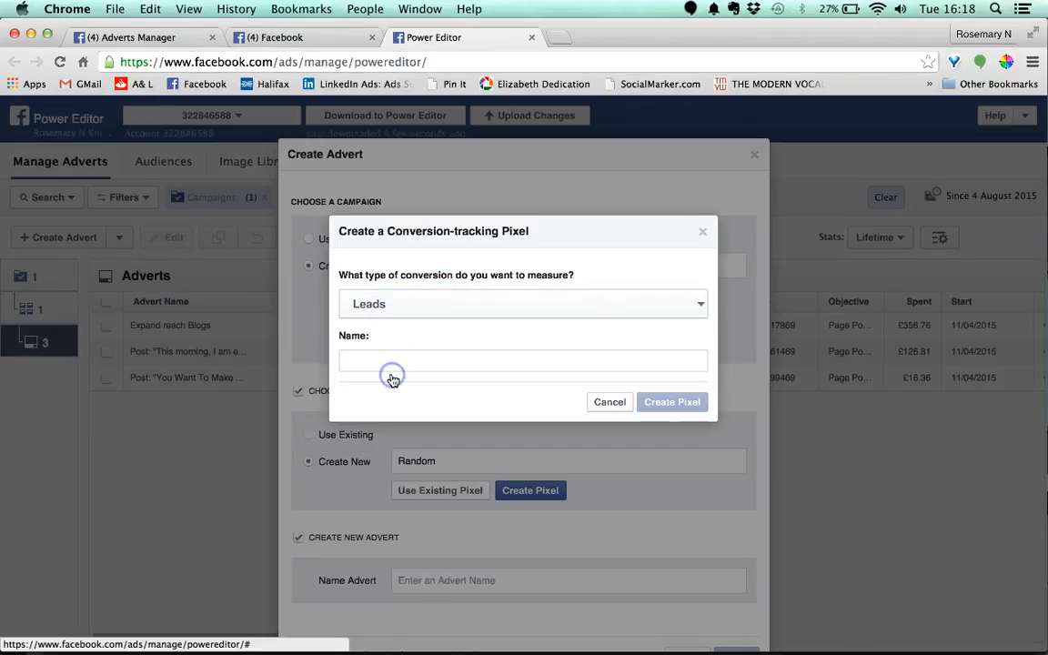
pyautogui.click(376, 357)
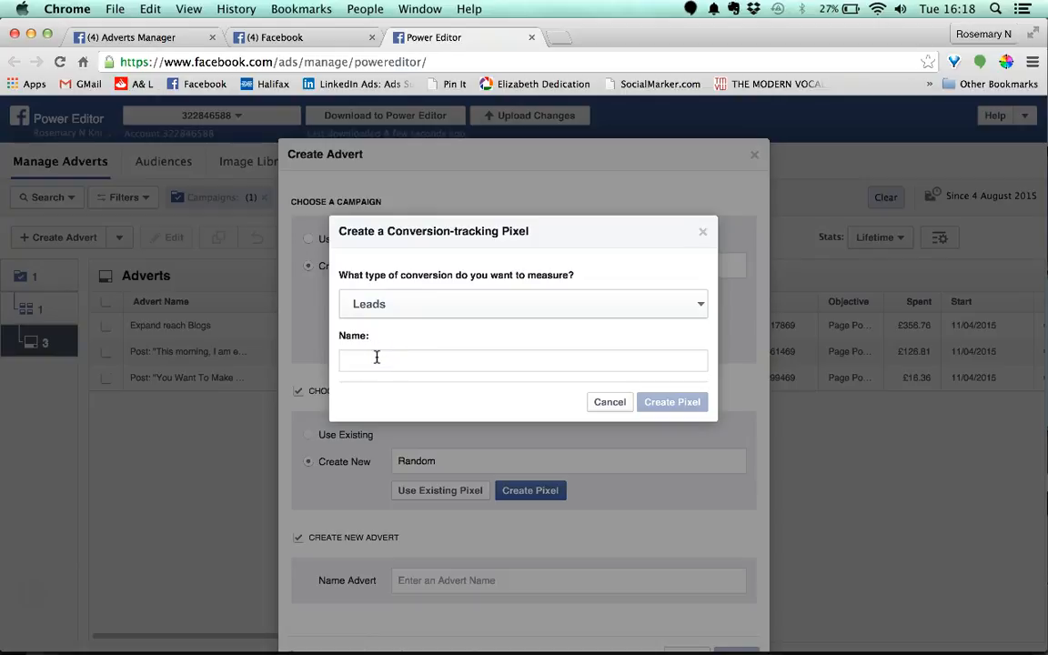
pyautogui.write('Op')
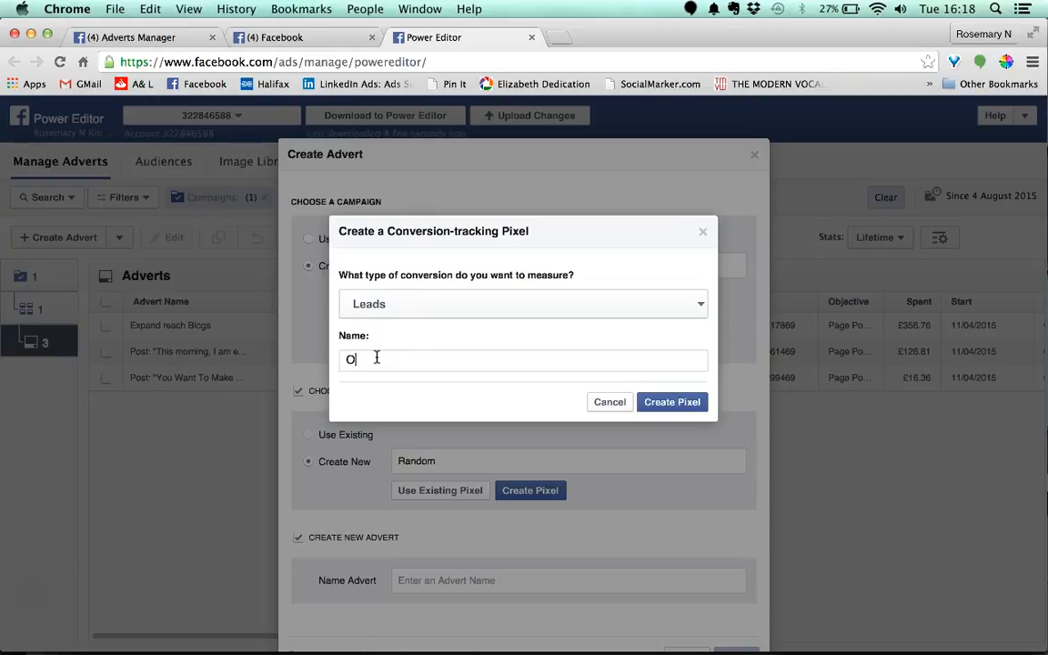
pyautogui.press('BackSpace')
pyautogui.press('BackSpace')
pyautogui.write('Random Opt In')
pyautogui.click(418, 358)
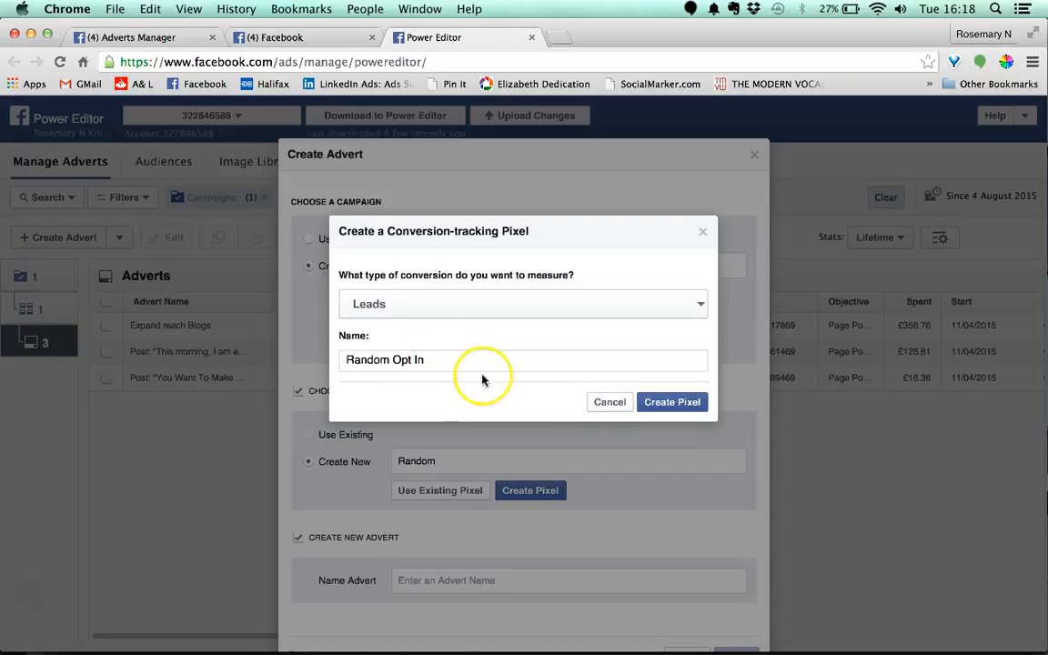
pyautogui.click(667, 406)
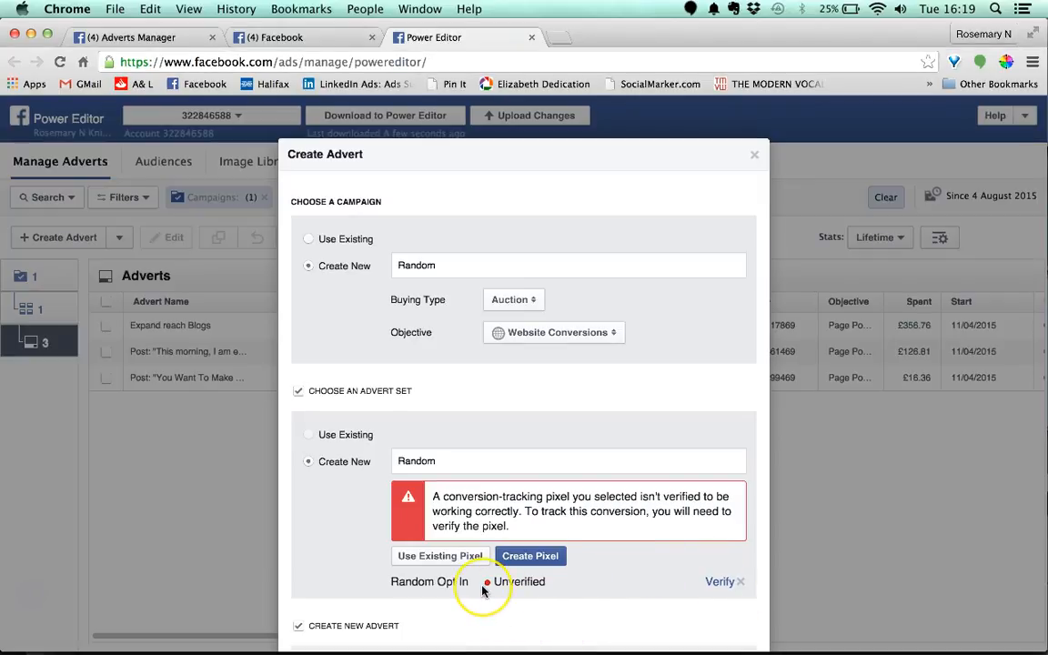
# Name the new advert Random and create it together with its campaign and advert set.
pyautogui.scroll(-3, 483, 591)
pyautogui.click(464, 546)
pyautogui.write('Random')
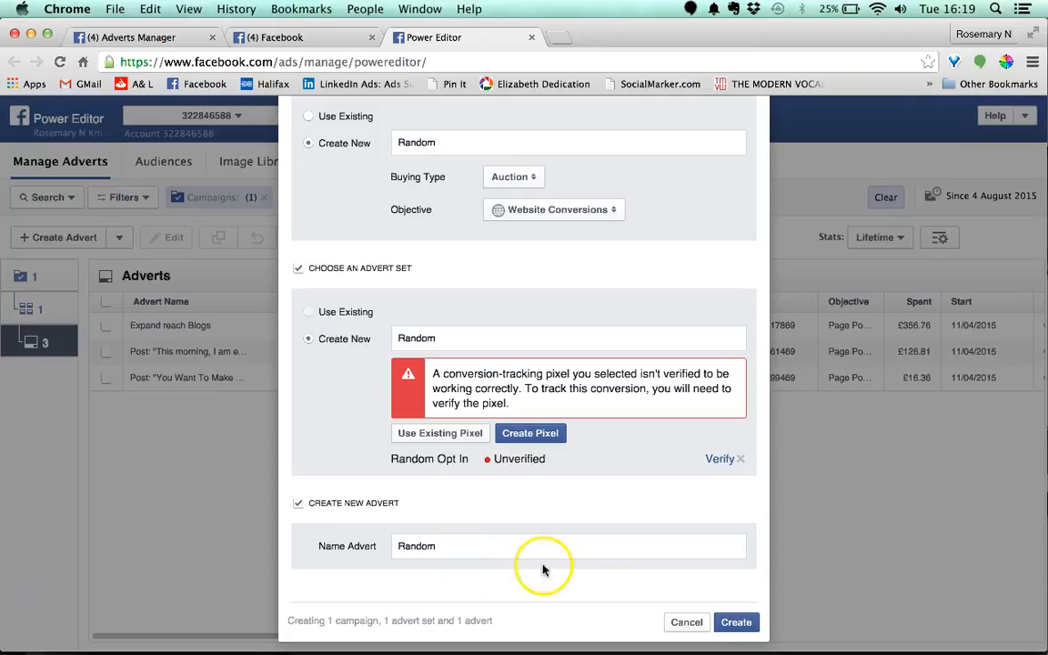
pyautogui.click(737, 622)
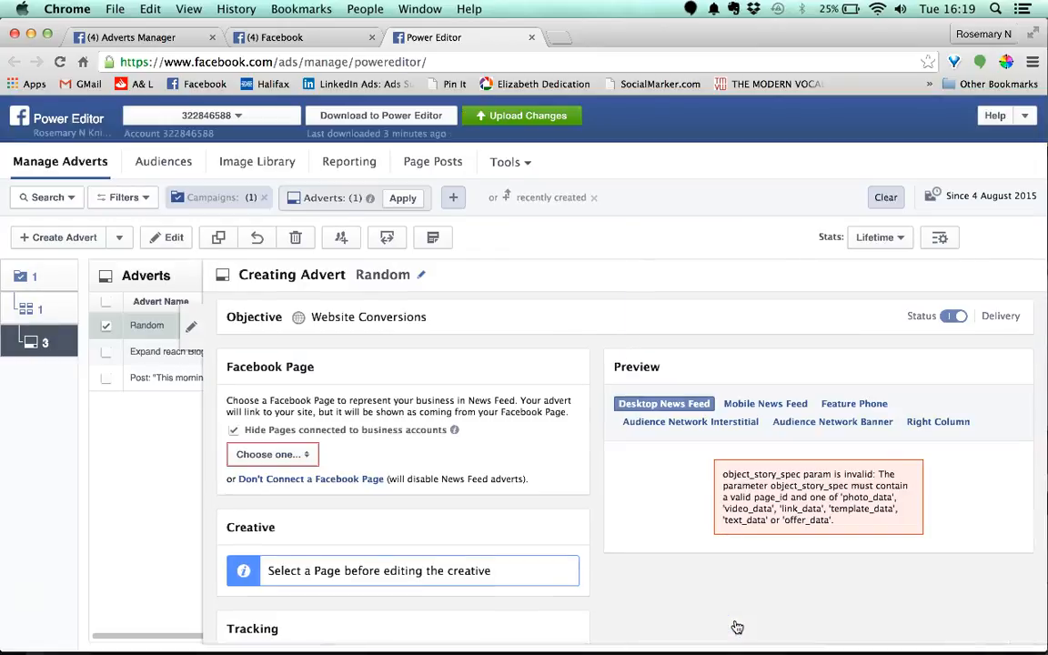
# Select Wealthy Warrior as the advert's Facebook Page and look through the advert settings.
pyautogui.click(296, 457)
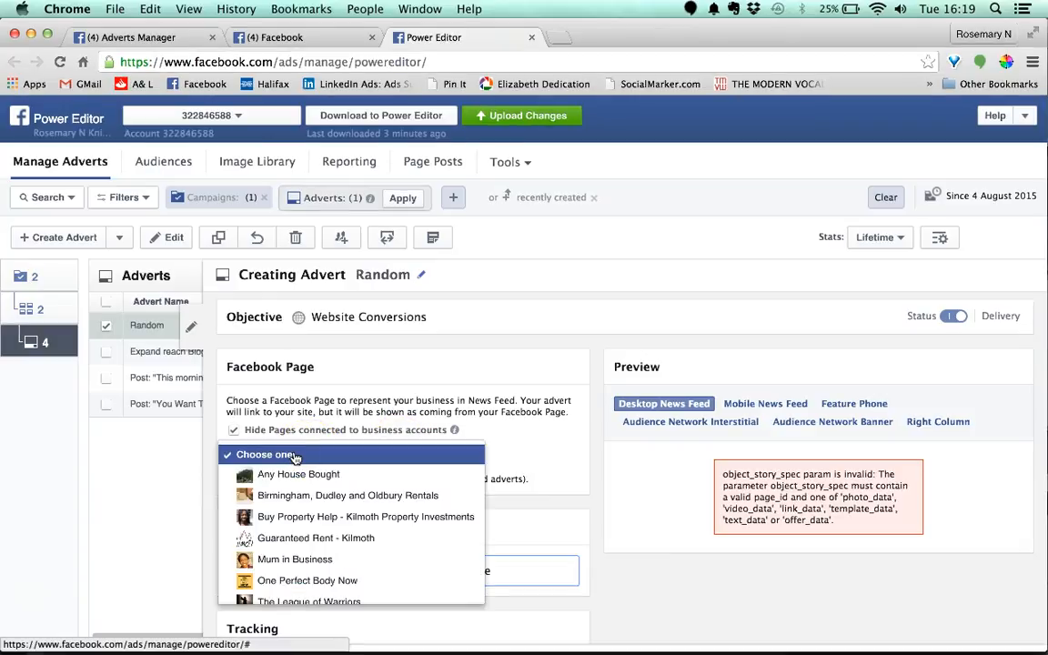
pyautogui.scroll(-2, 295, 482)
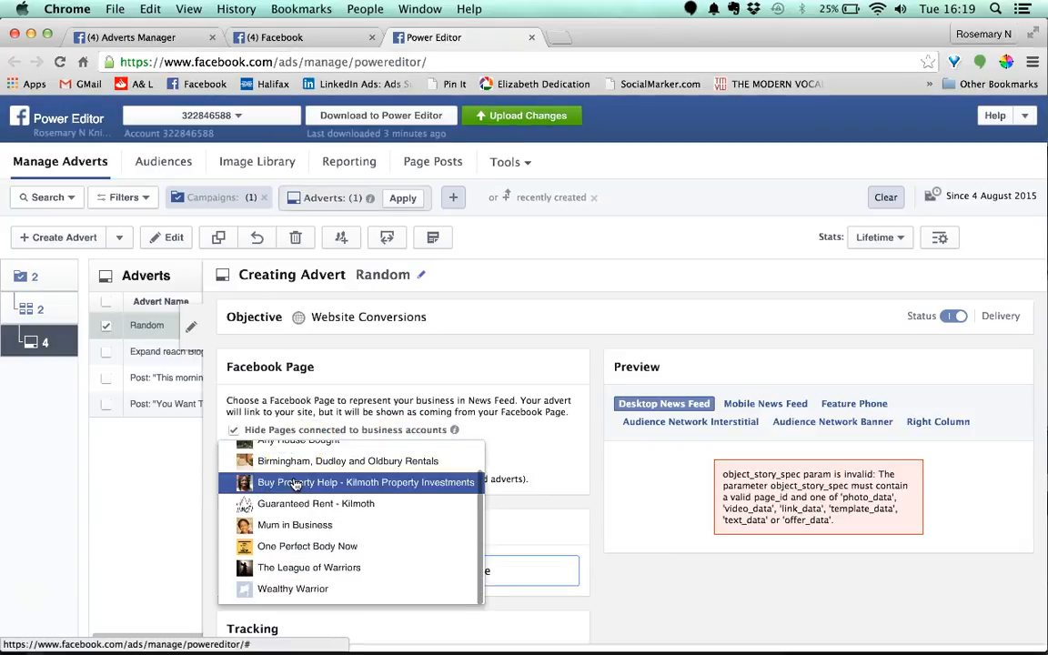
pyautogui.click(289, 592)
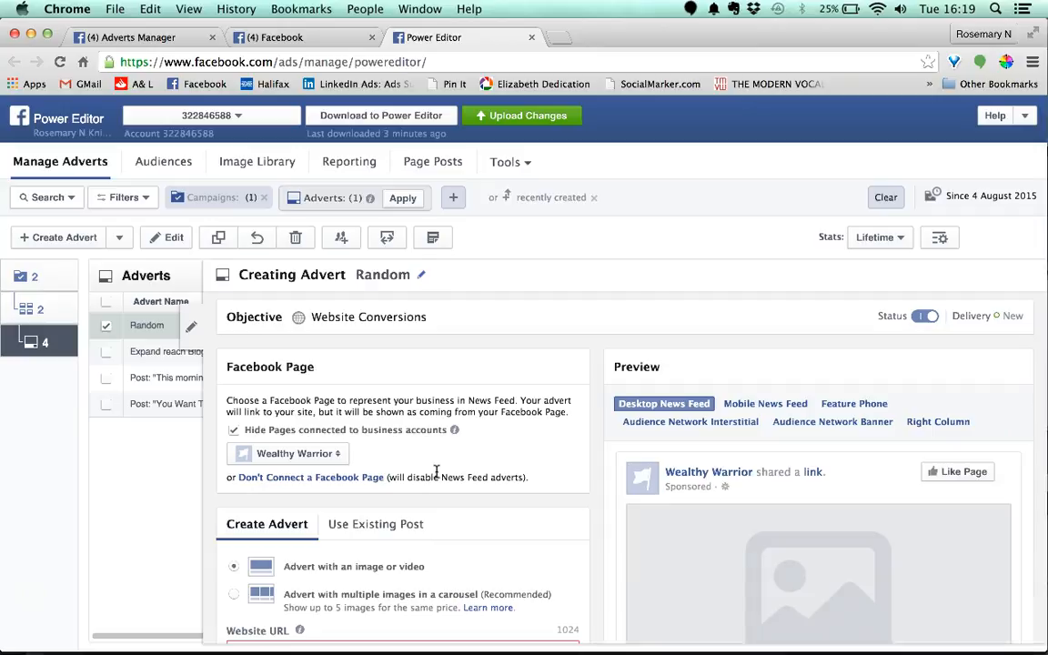
pyautogui.scroll(-5, 436, 473)
pyautogui.scroll(-3, 436, 471)
pyautogui.scroll(7, 435, 470)
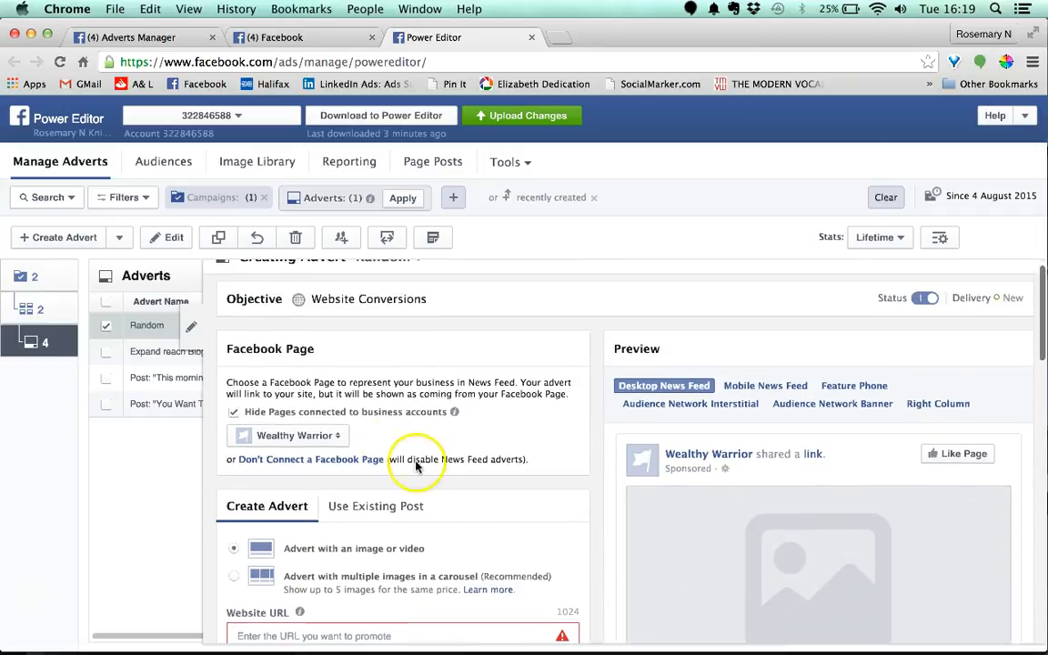
# Set the advert's Facebook Page to Mum in Business.
pyautogui.click(278, 435)
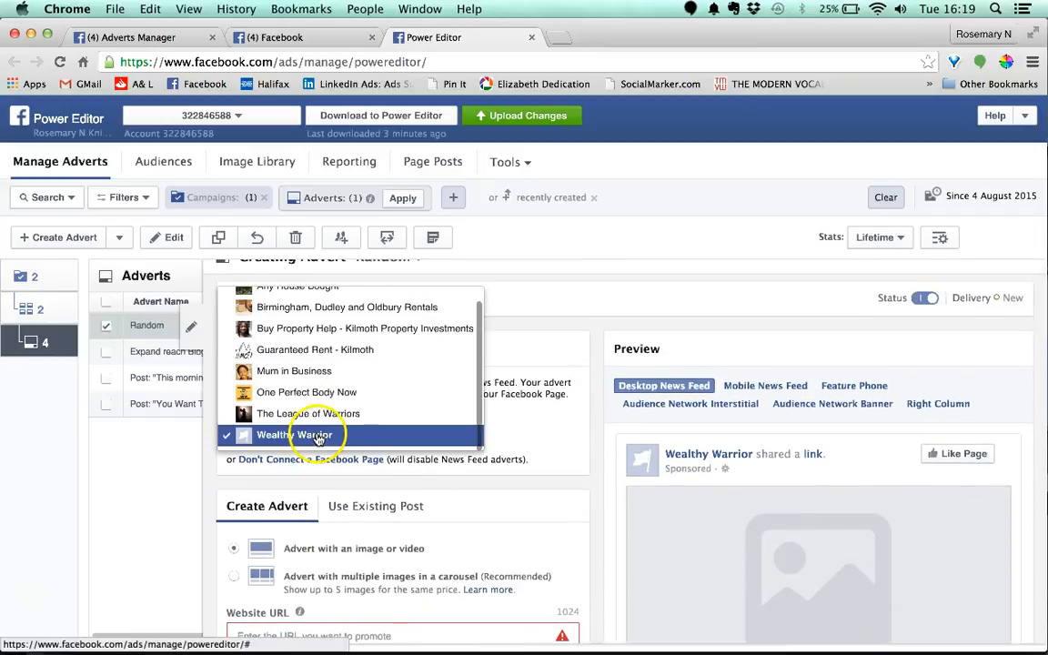
pyautogui.click(282, 371)
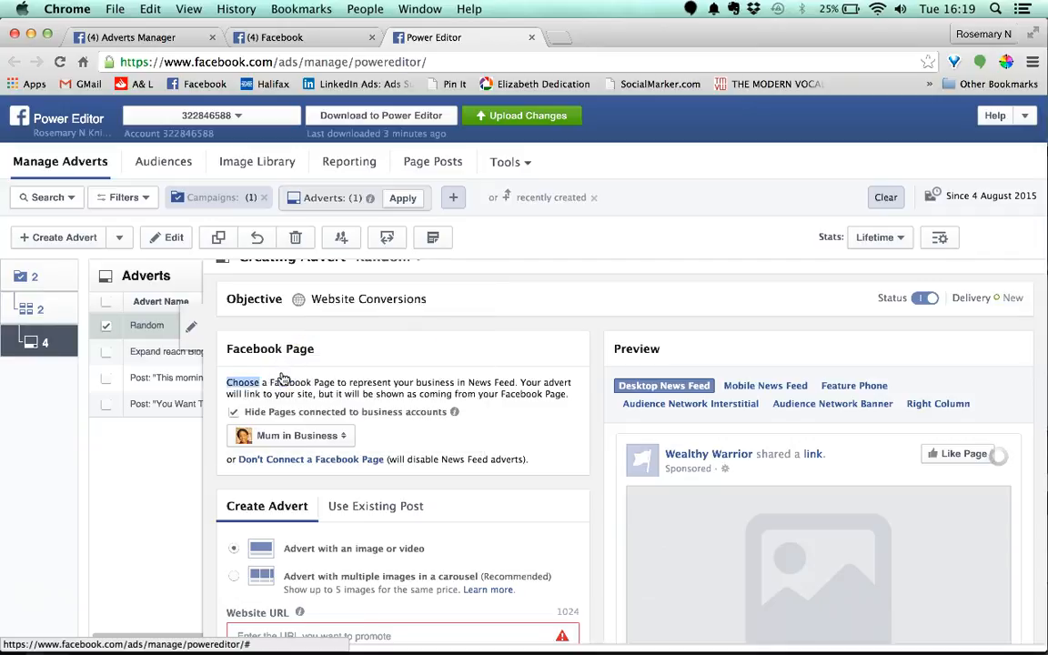
pyautogui.click(469, 457)
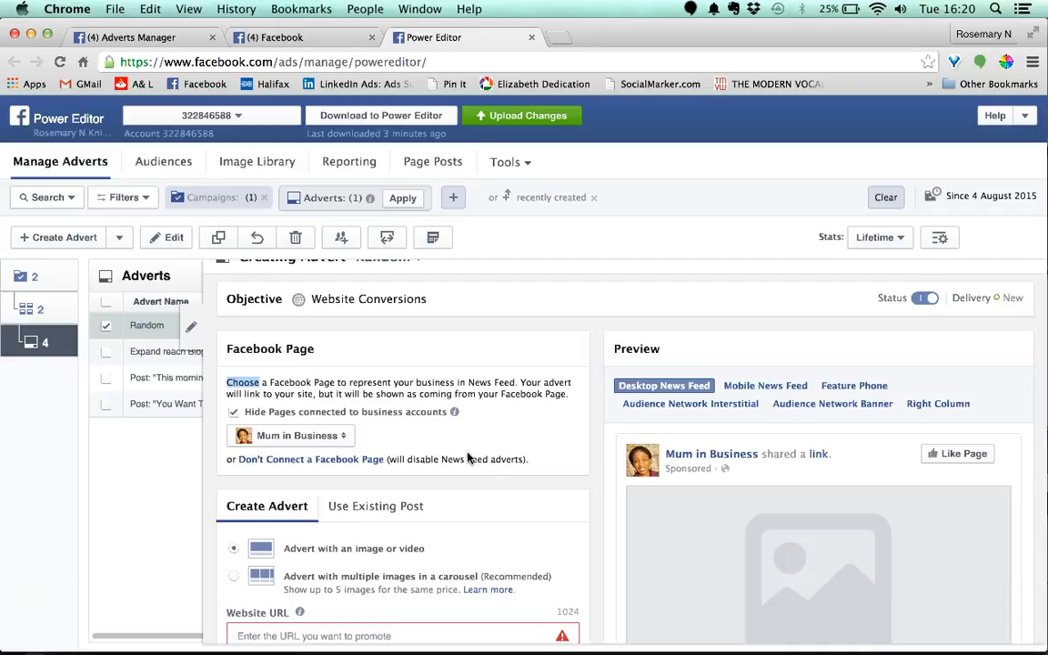
# Use an existing page post for the advert: the Timeline Photos post beginning "Hi, Do you ever wonder if the".
pyautogui.scroll(-2, 455, 458)
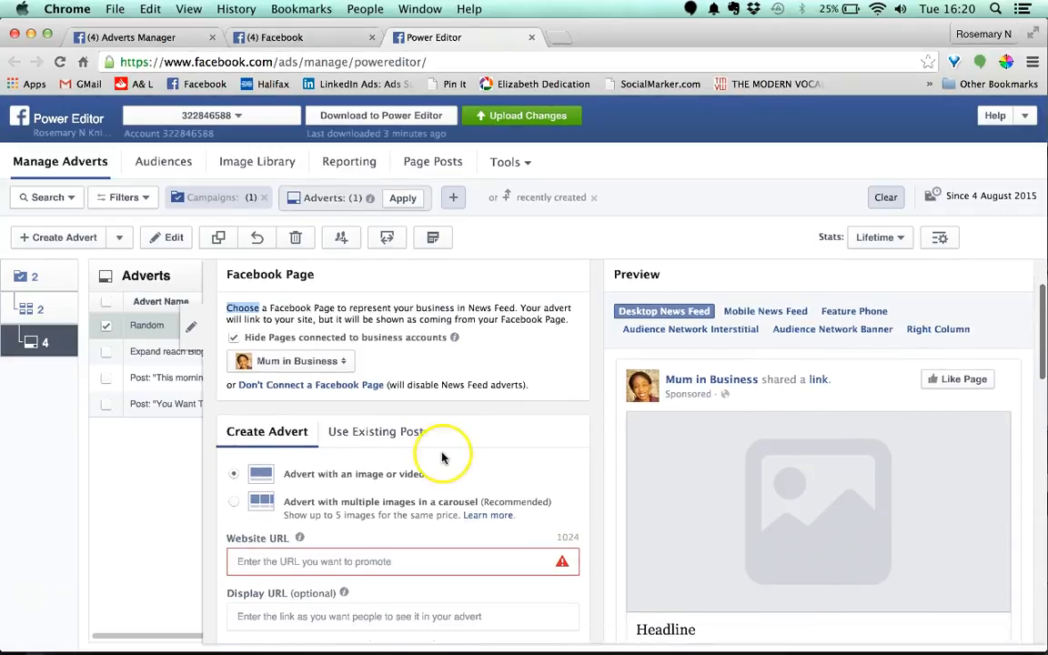
pyautogui.click(373, 435)
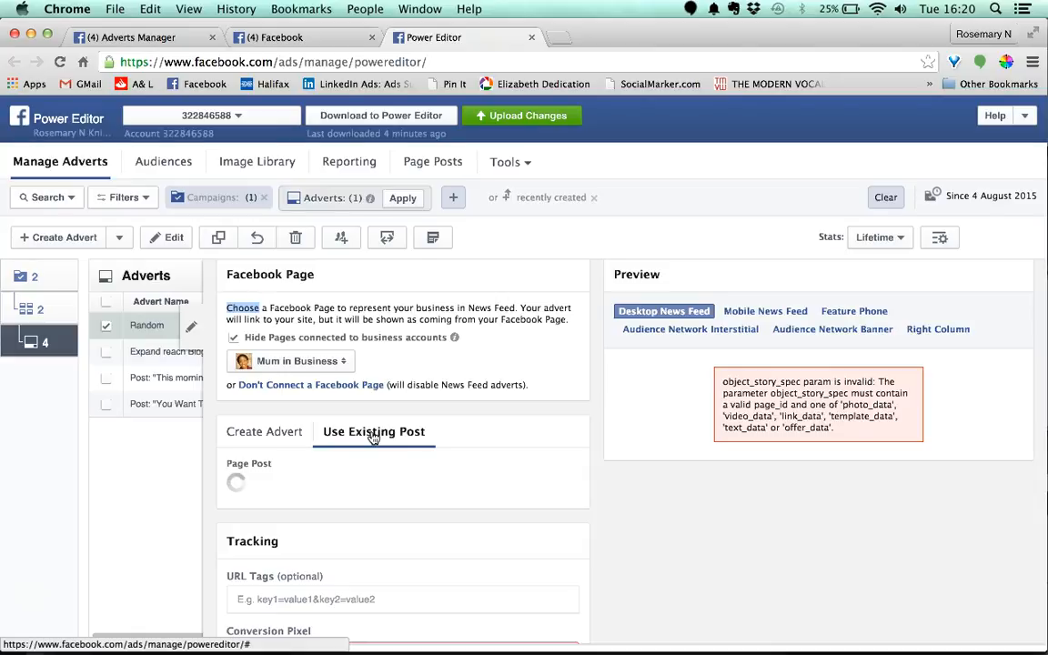
pyautogui.click(304, 485)
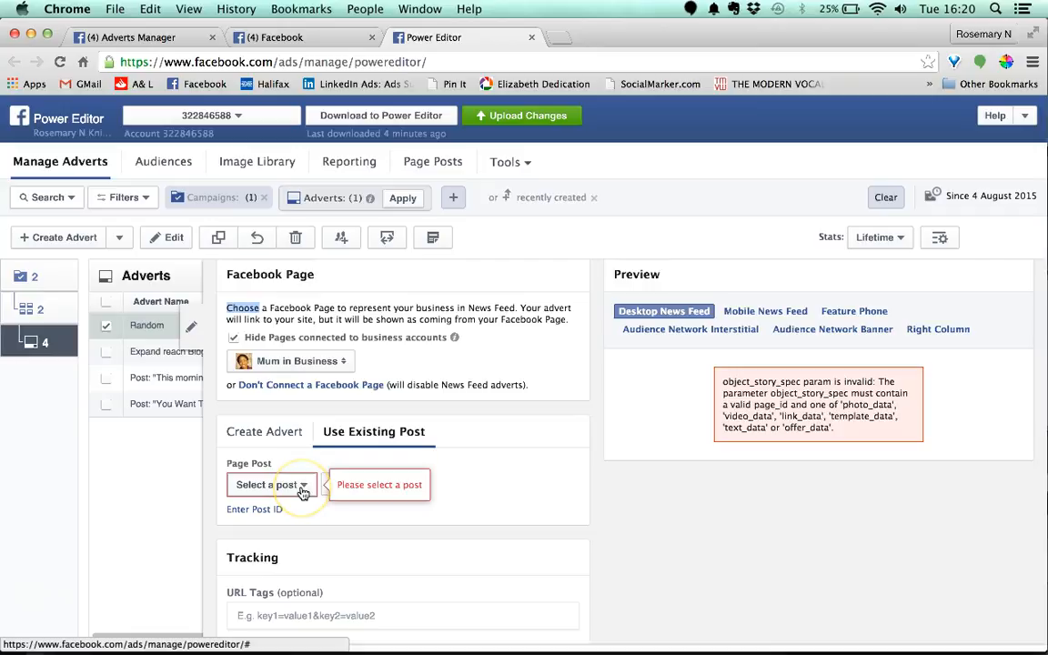
pyautogui.click(274, 444)
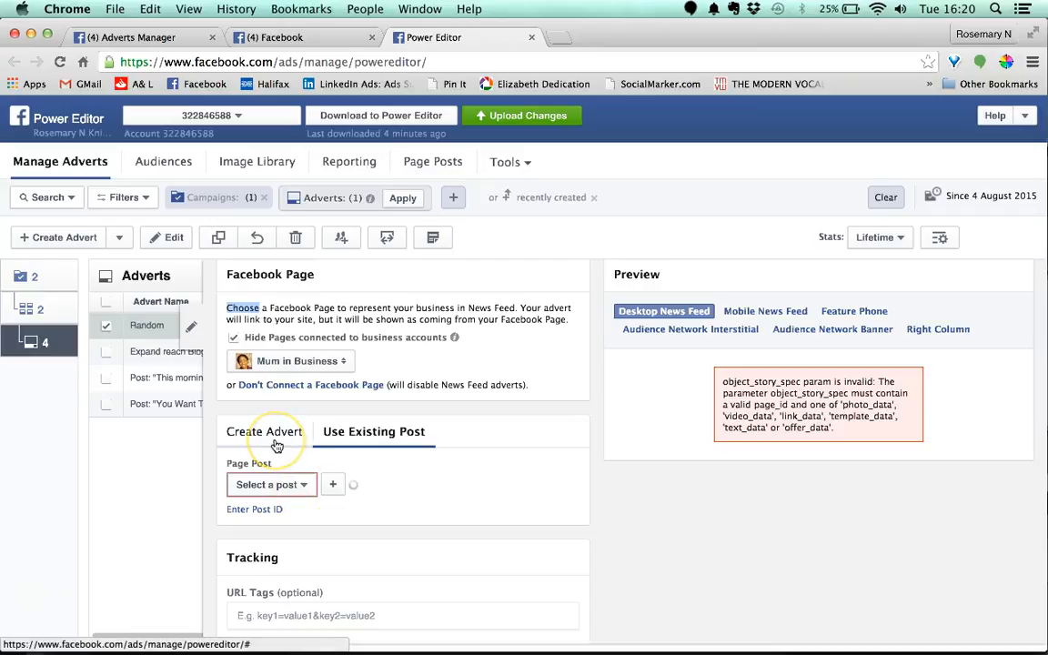
pyautogui.scroll(-5, 276, 445)
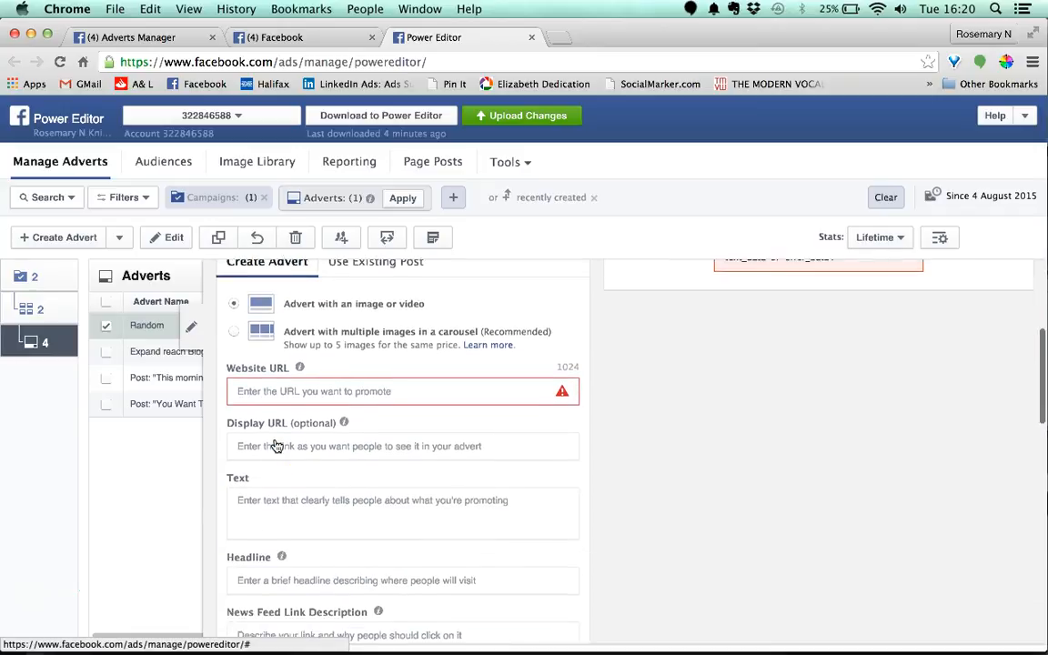
pyautogui.scroll(6, 276, 445)
pyautogui.click(371, 391)
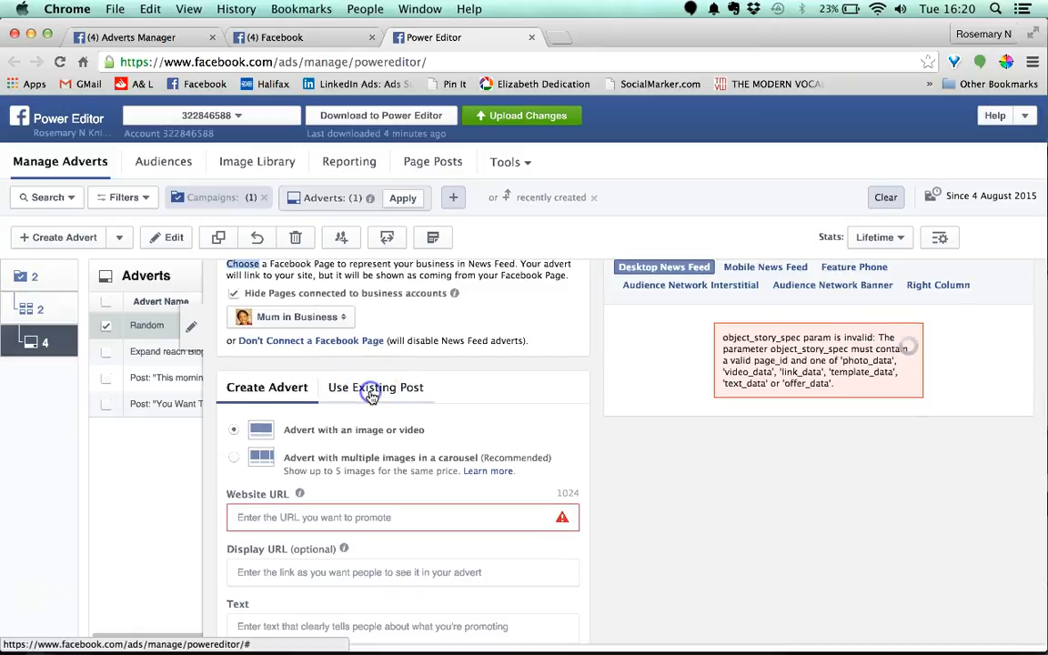
pyautogui.click(289, 439)
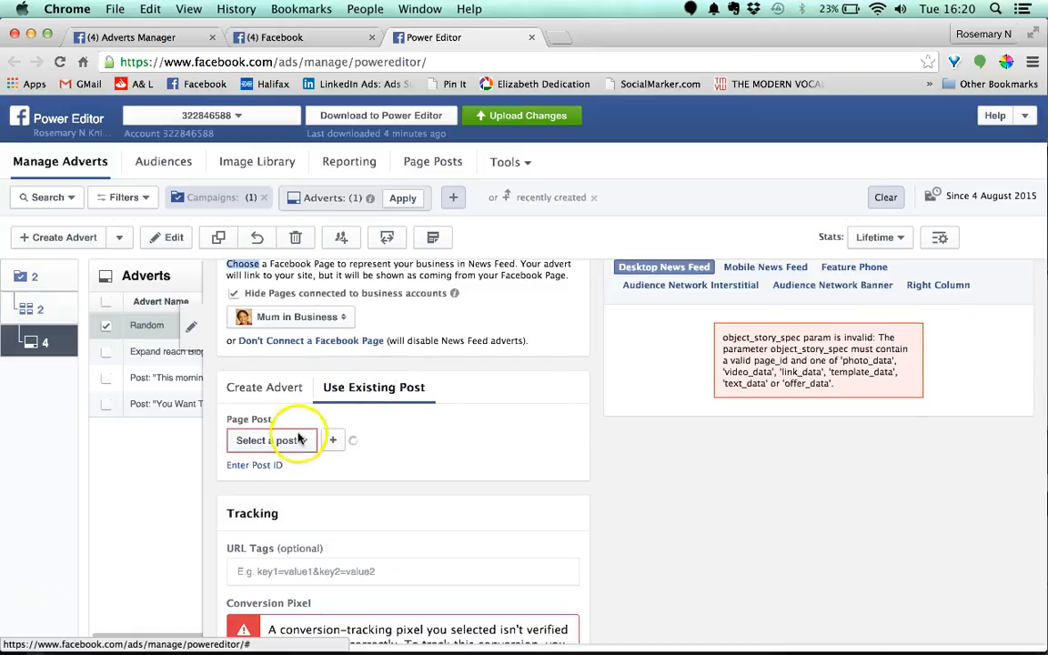
pyautogui.click(296, 443)
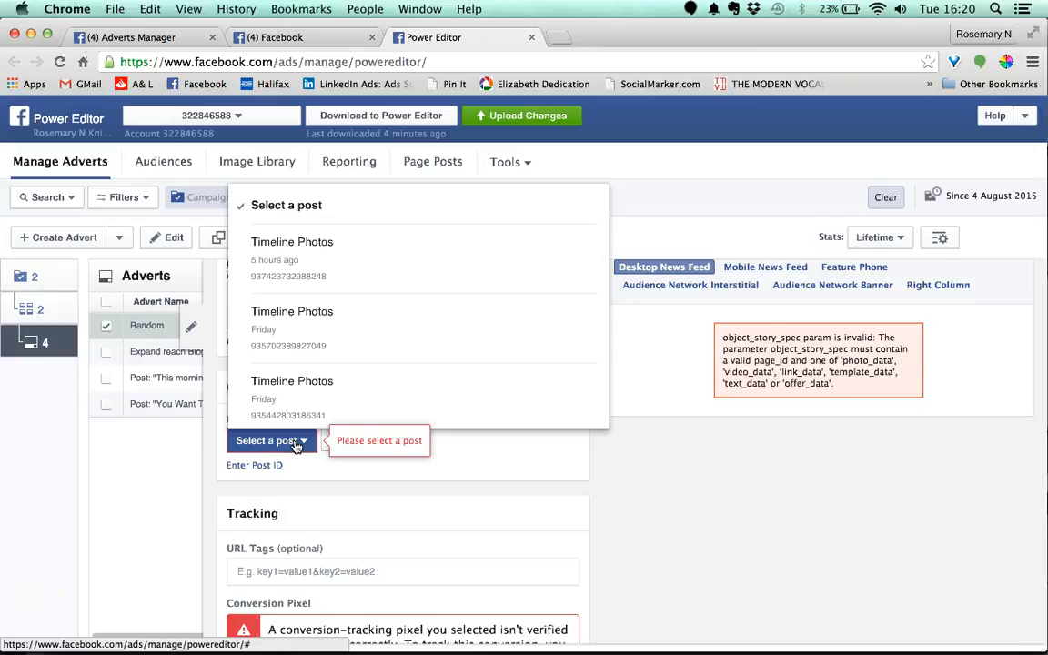
pyautogui.click(279, 254)
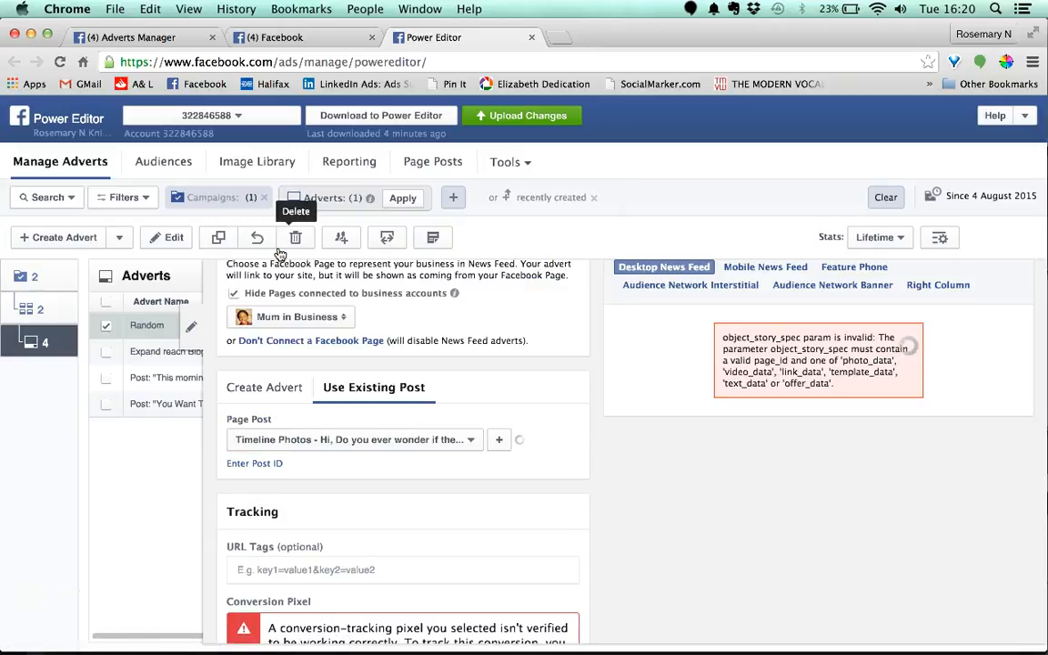
pyautogui.click(428, 475)
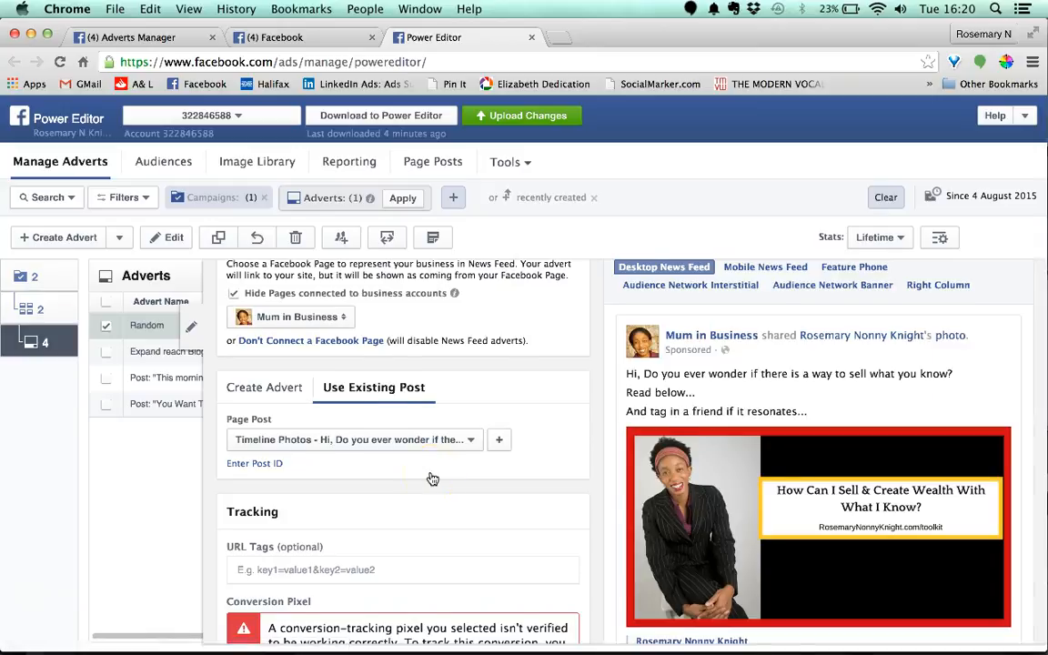
# Deselect all the extra conversion-tracking pixels so the advert's tracking keeps only Random Opt In.
pyautogui.scroll(-3, 432, 479)
pyautogui.scroll(-3, 432, 478)
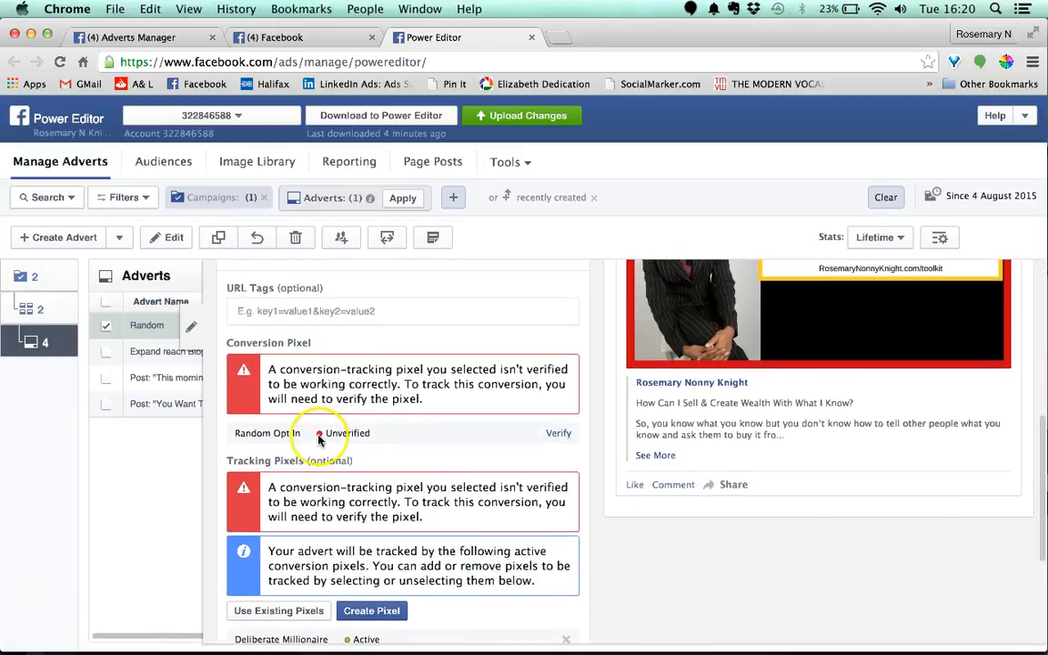
pyautogui.scroll(-3, 391, 455)
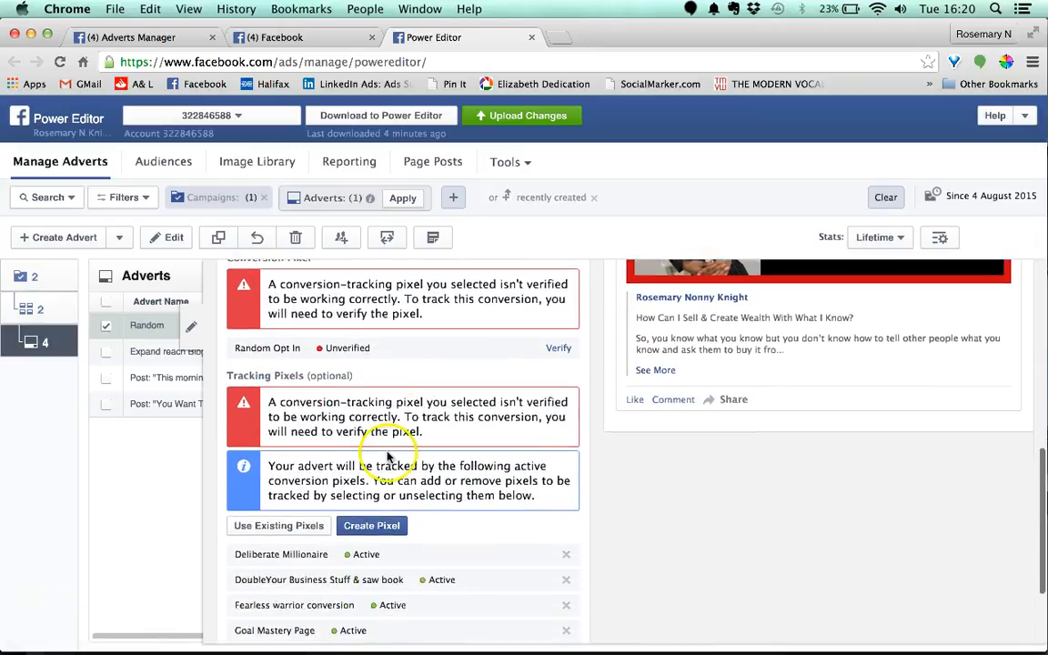
pyautogui.click(287, 507)
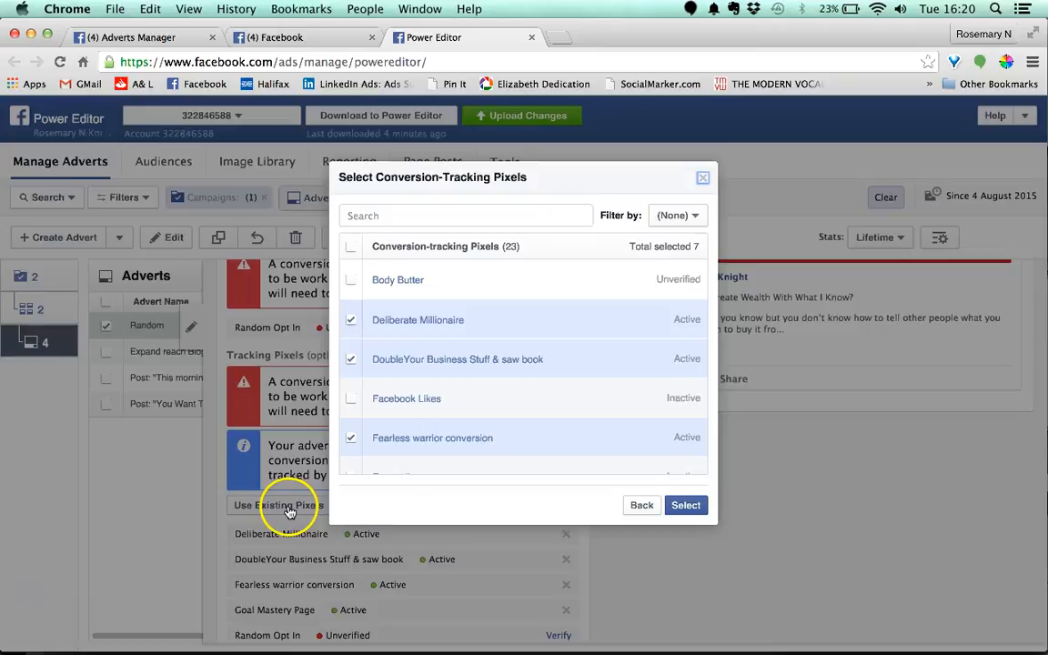
pyautogui.click(351, 252)
pyautogui.click(351, 252)
pyautogui.click(687, 505)
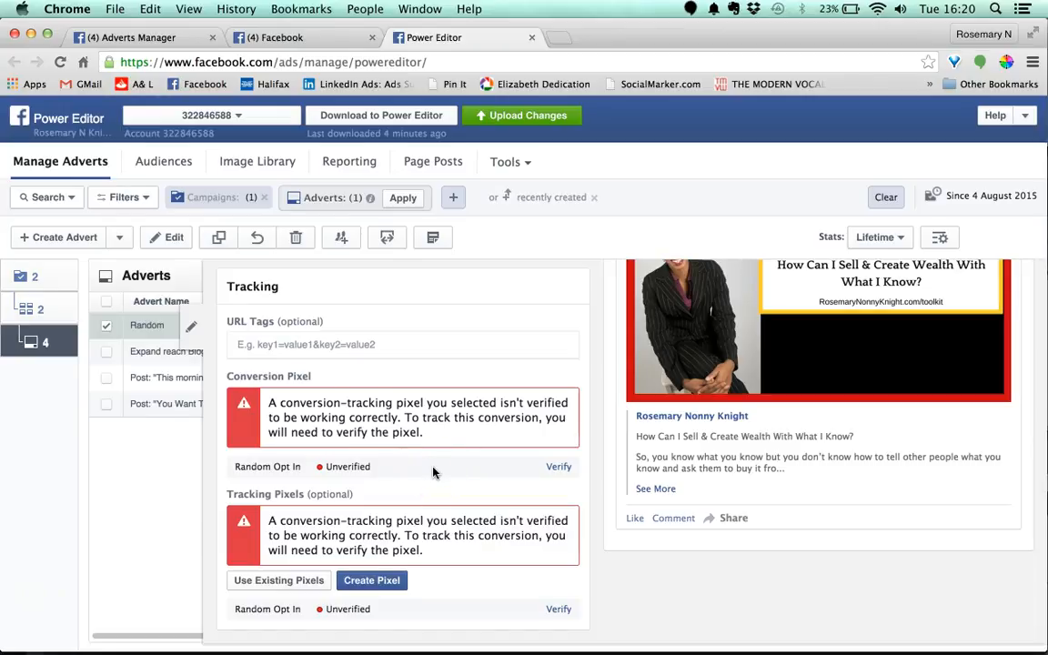
# Filter the lists to the selected Random advert and open the settings of its advert set.
pyautogui.scroll(3, 246, 334)
pyautogui.scroll(1, 245, 335)
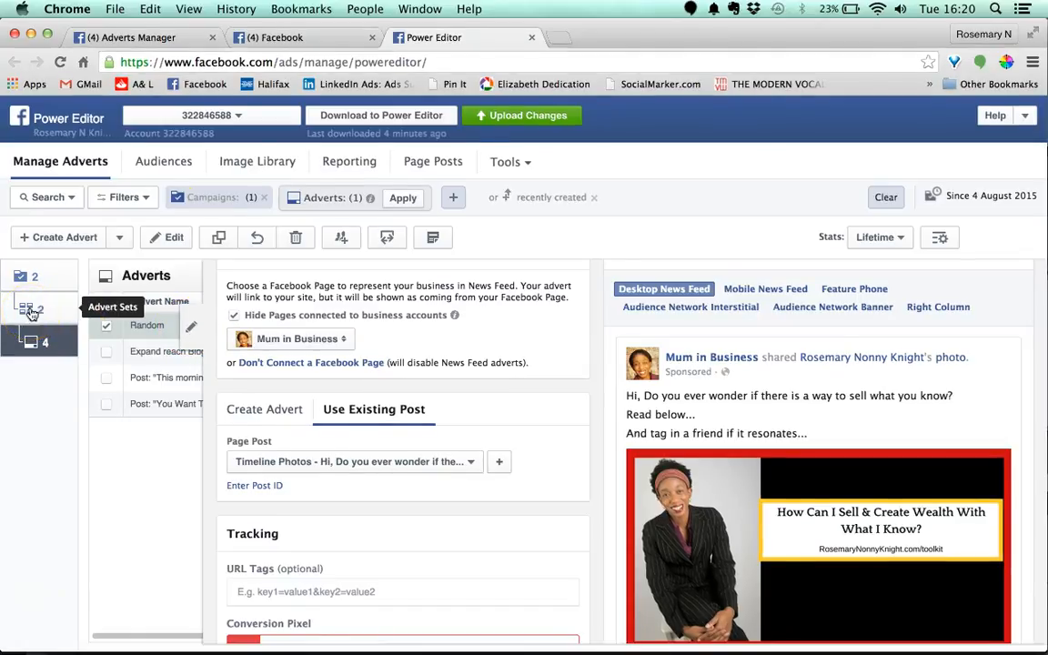
pyautogui.click(403, 198)
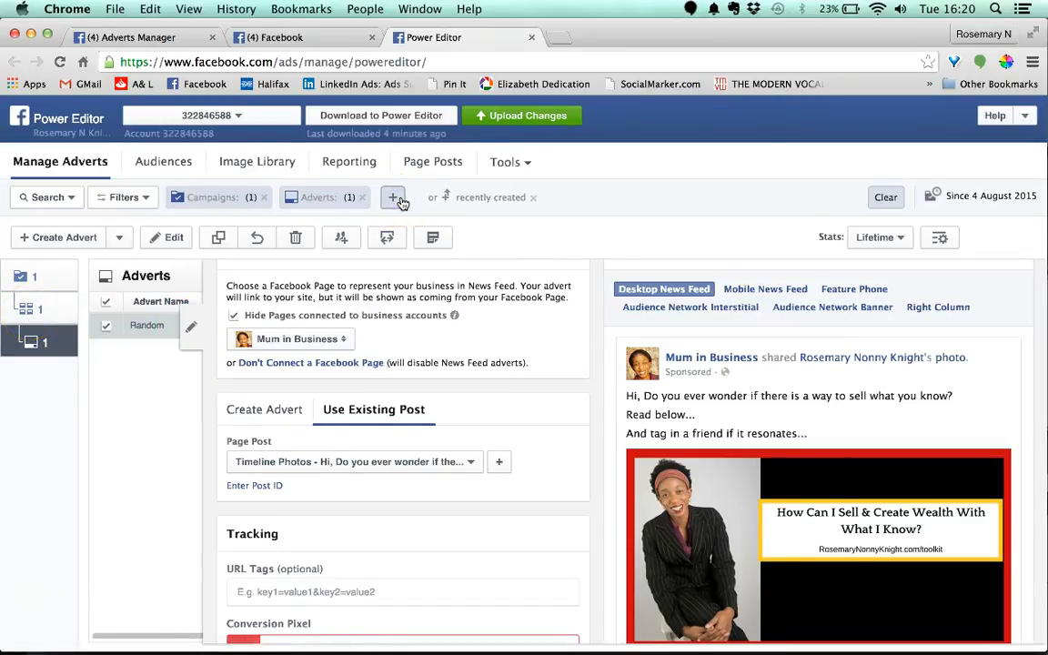
pyautogui.click(29, 311)
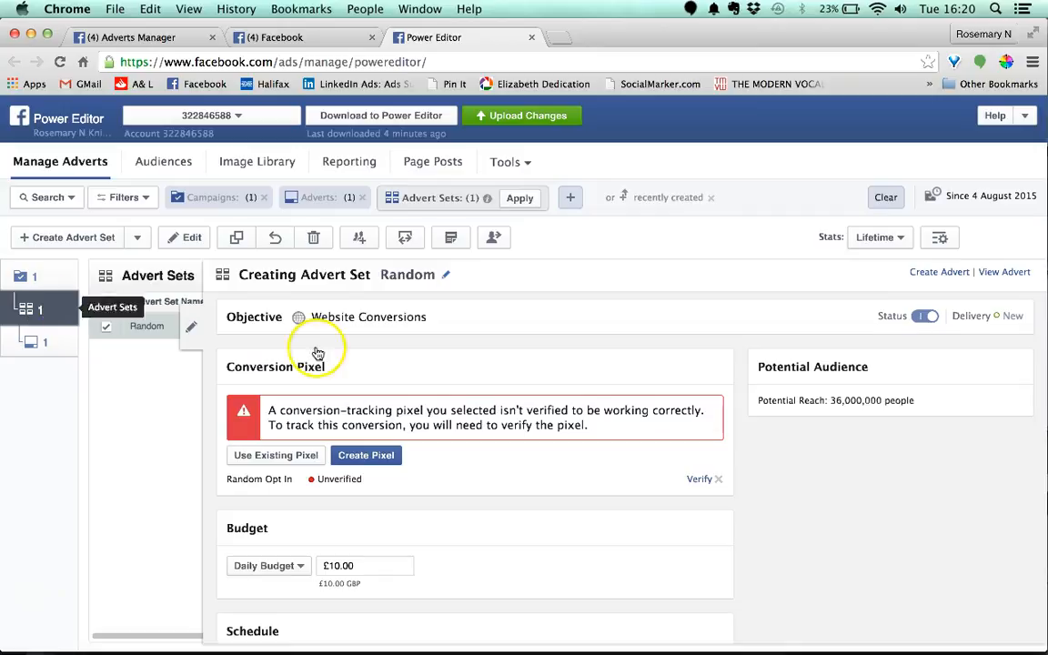
# Set the Random advert set's daily budget to £1.00.
pyautogui.scroll(-2, 438, 455)
pyautogui.scroll(-2, 439, 455)
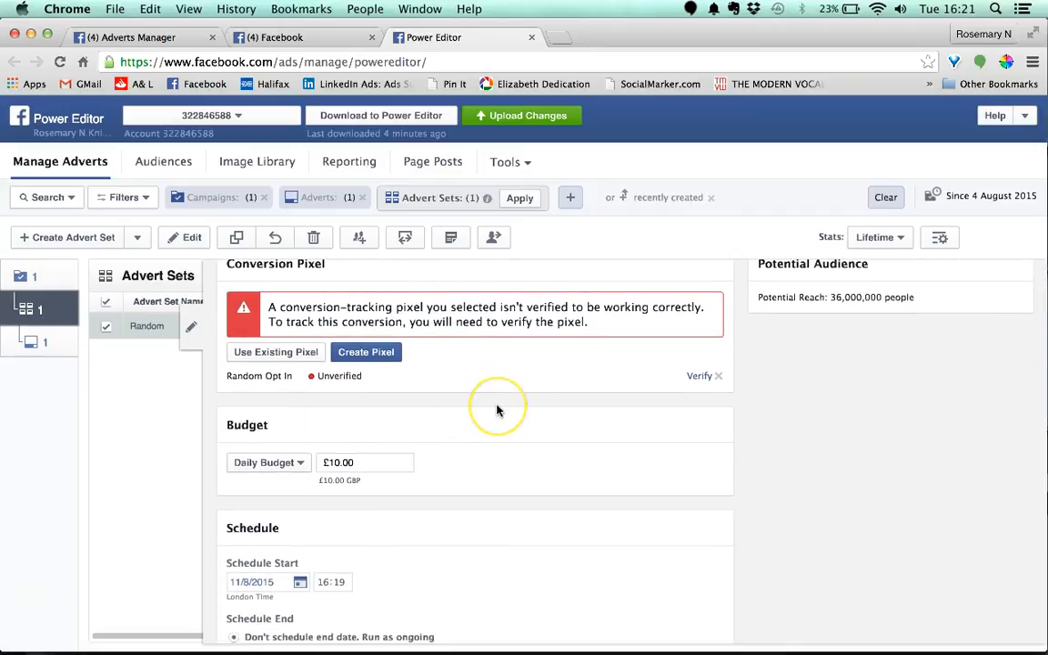
pyautogui.scroll(-3, 496, 410)
pyautogui.click(339, 365)
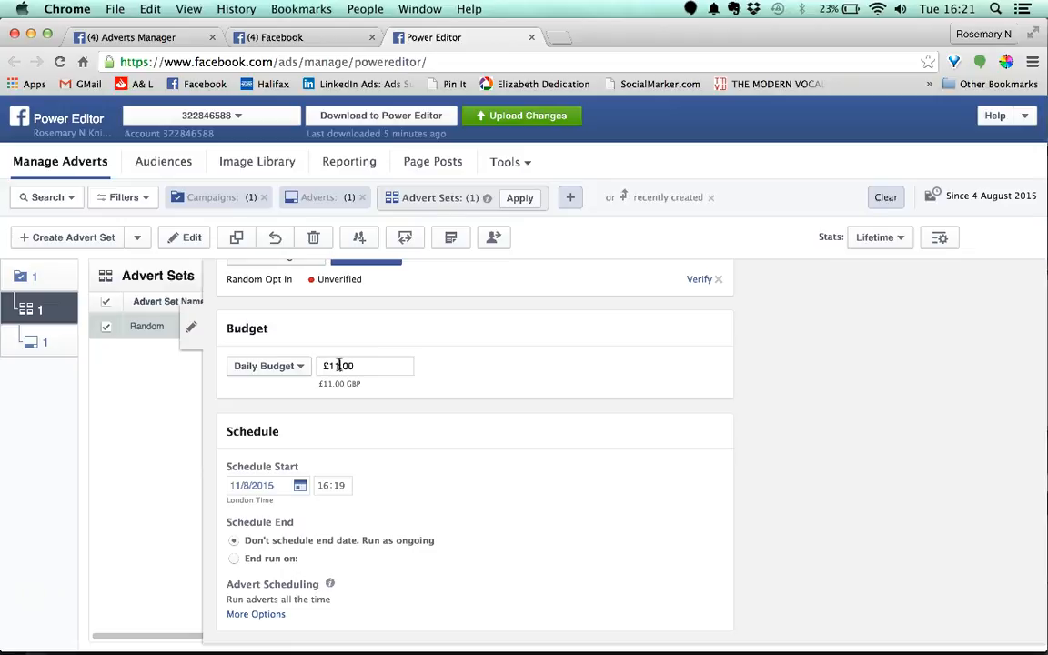
pyautogui.scroll(-2, 340, 365)
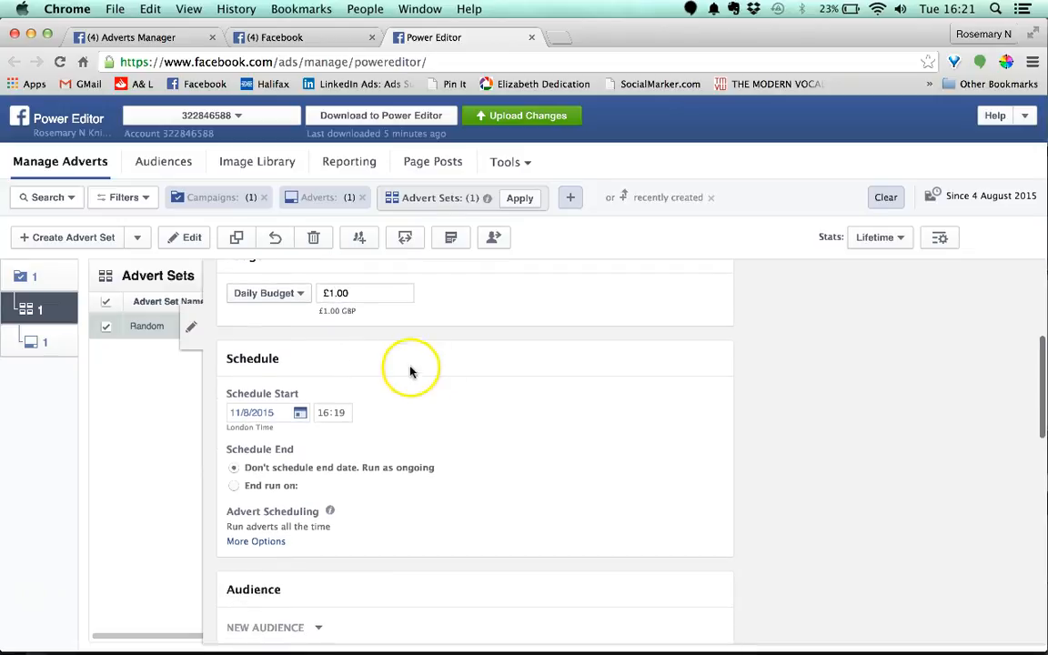
pyautogui.click(451, 374)
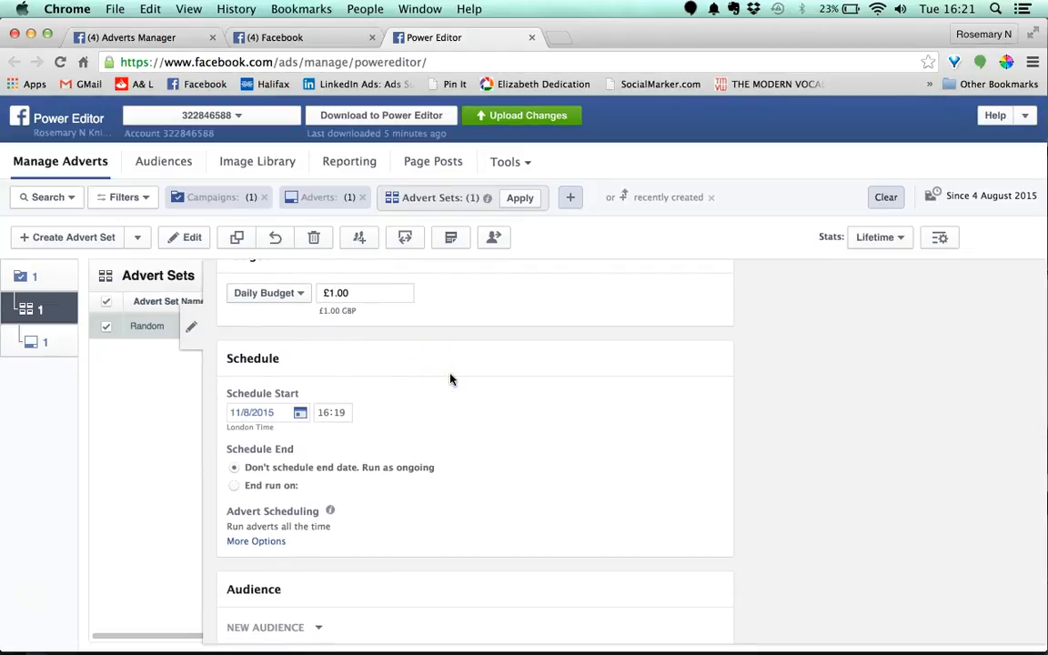
# Edit the advert set's audience and add the language English (All).
pyautogui.scroll(-2, 450, 379)
pyautogui.scroll(-5, 450, 382)
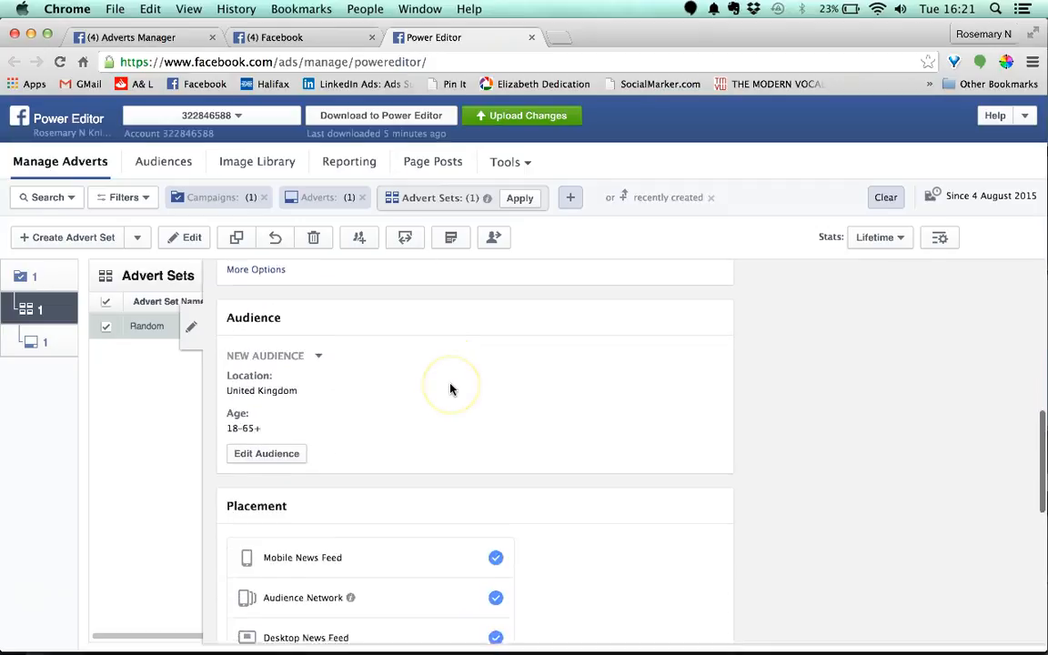
pyautogui.click(264, 435)
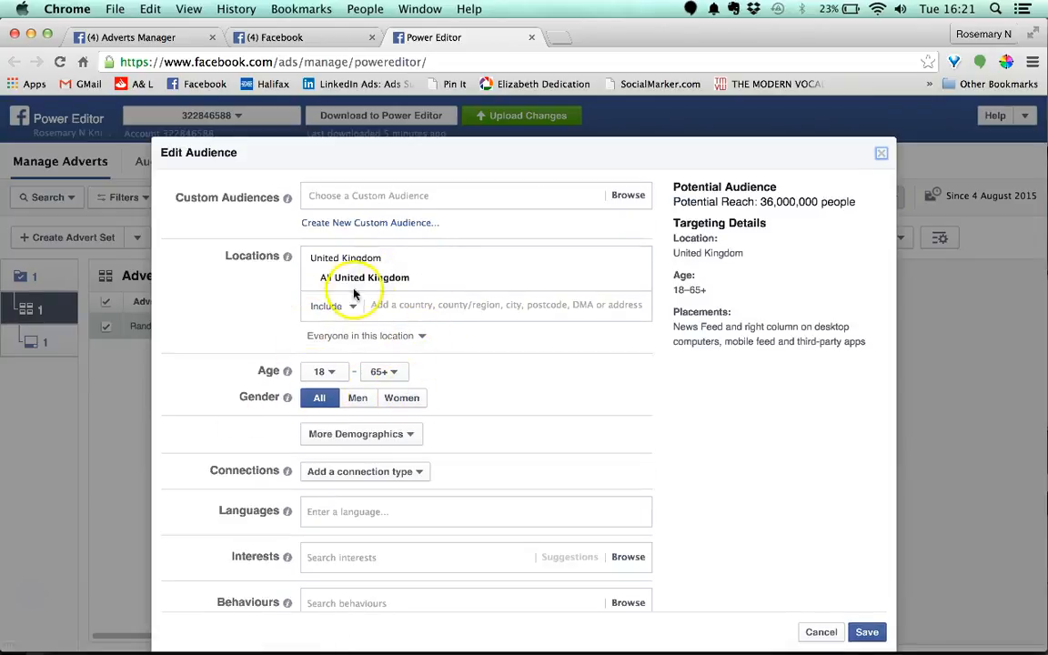
pyautogui.scroll(-2, 373, 344)
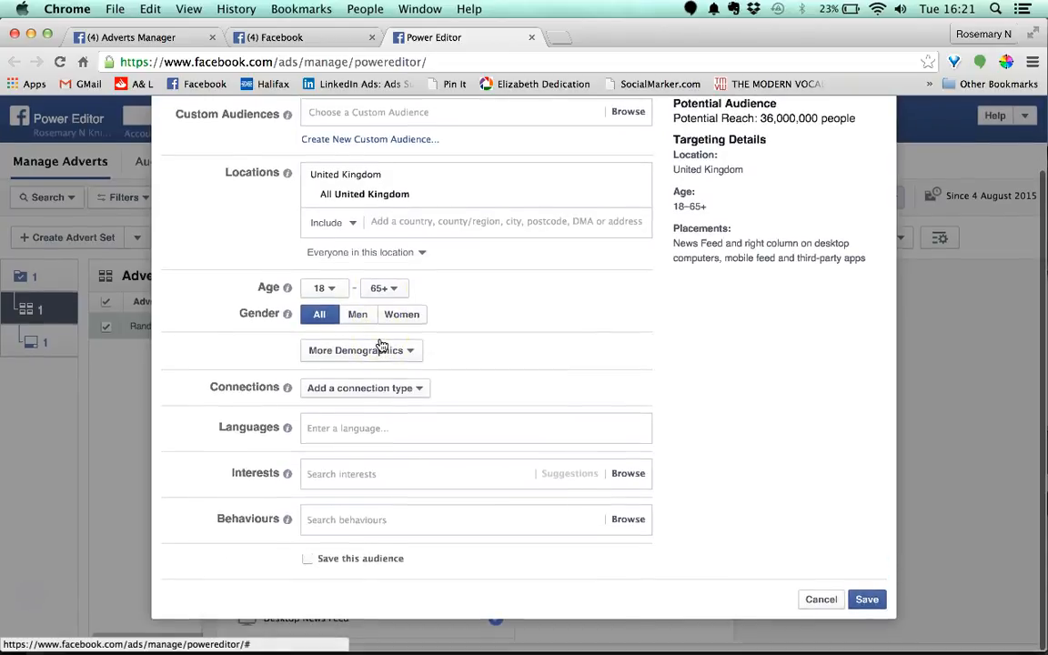
pyautogui.click(339, 428)
pyautogui.write('English')
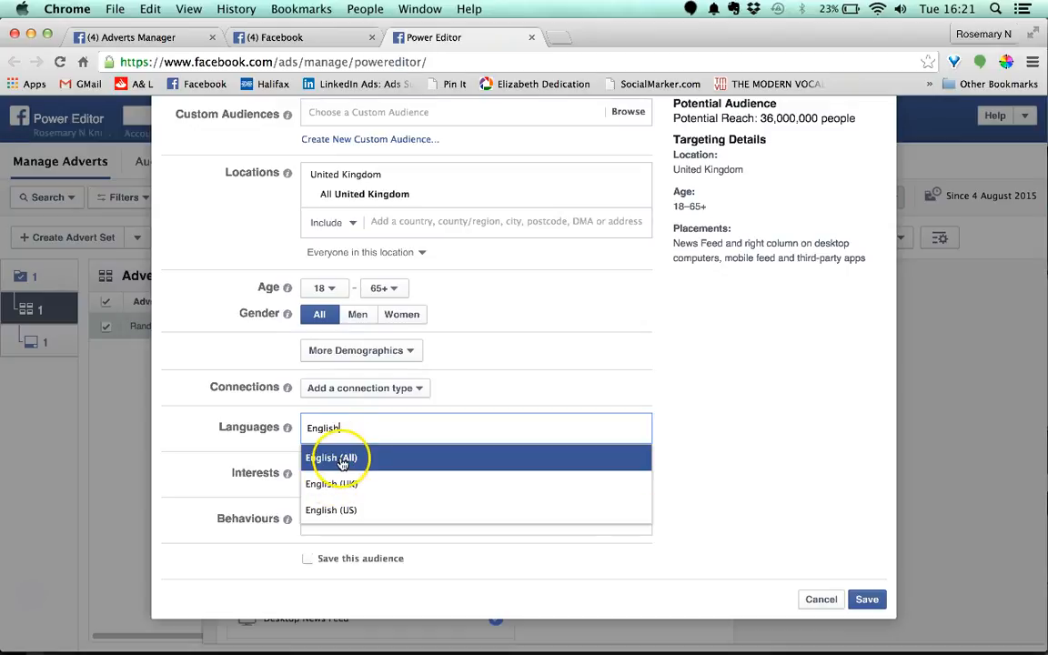
pyautogui.click(343, 463)
# Add the interest Entrepreneurship to the audience targeting and save the audience.
pyautogui.click(344, 496)
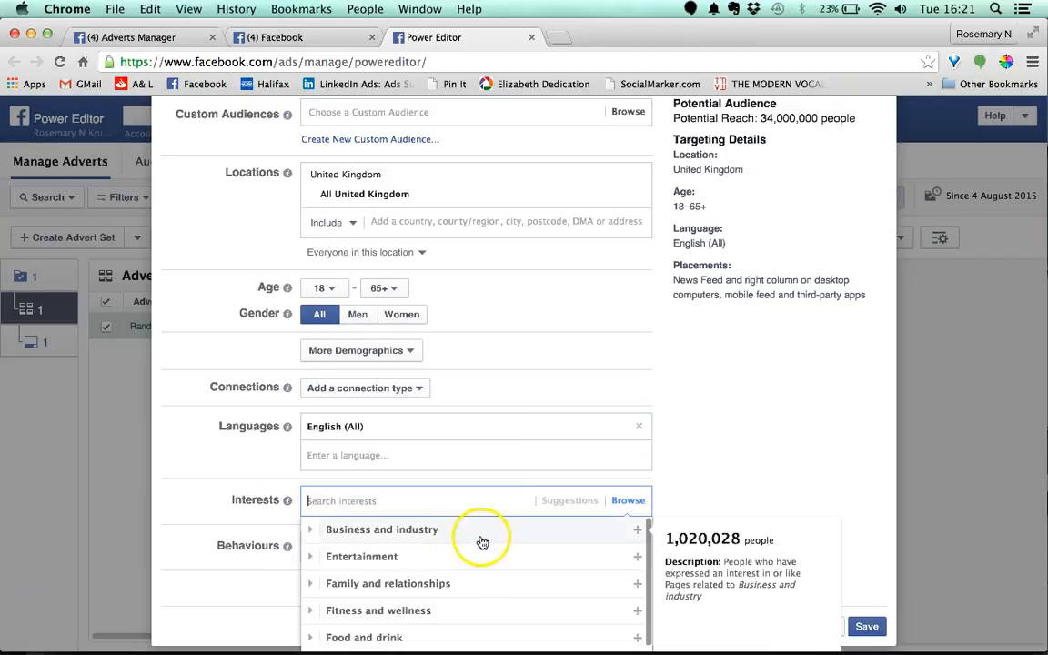
pyautogui.write('en')
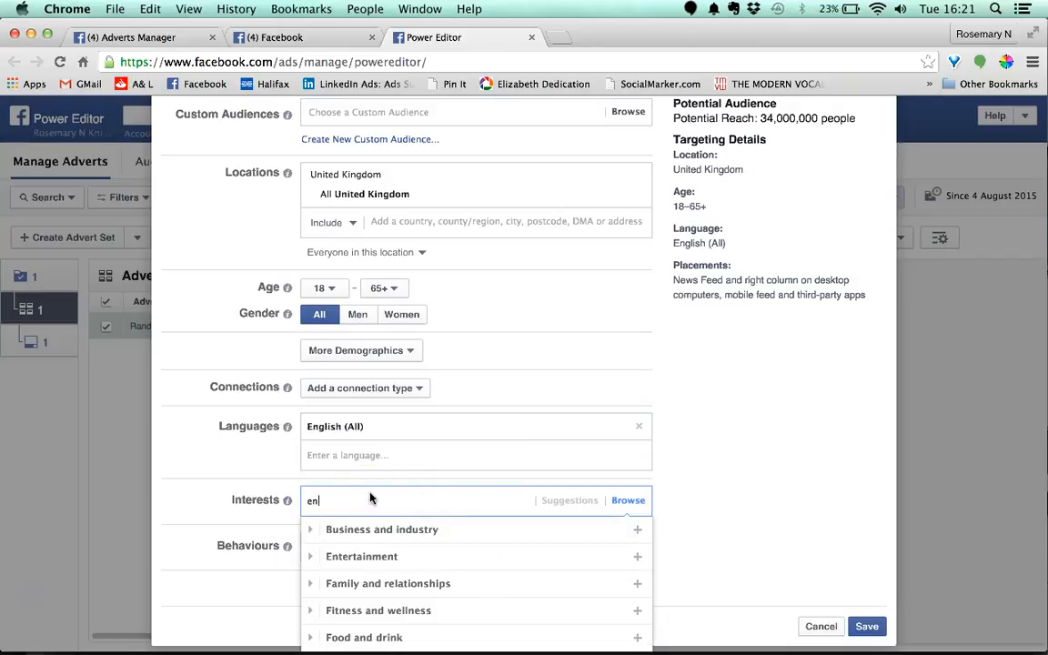
pyautogui.write('trepre')
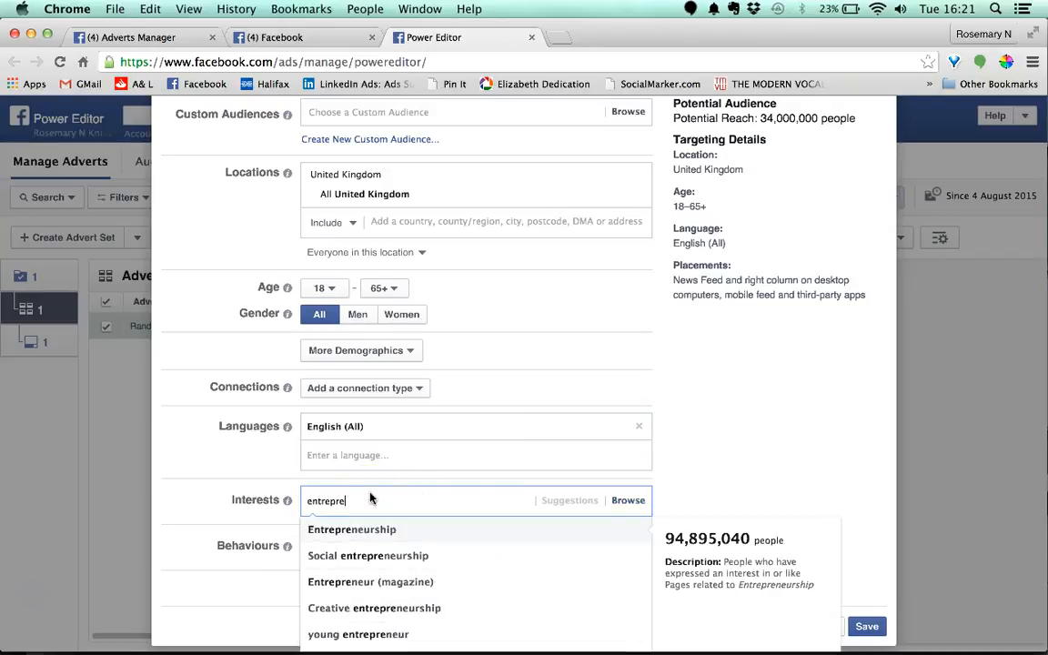
pyautogui.click(377, 541)
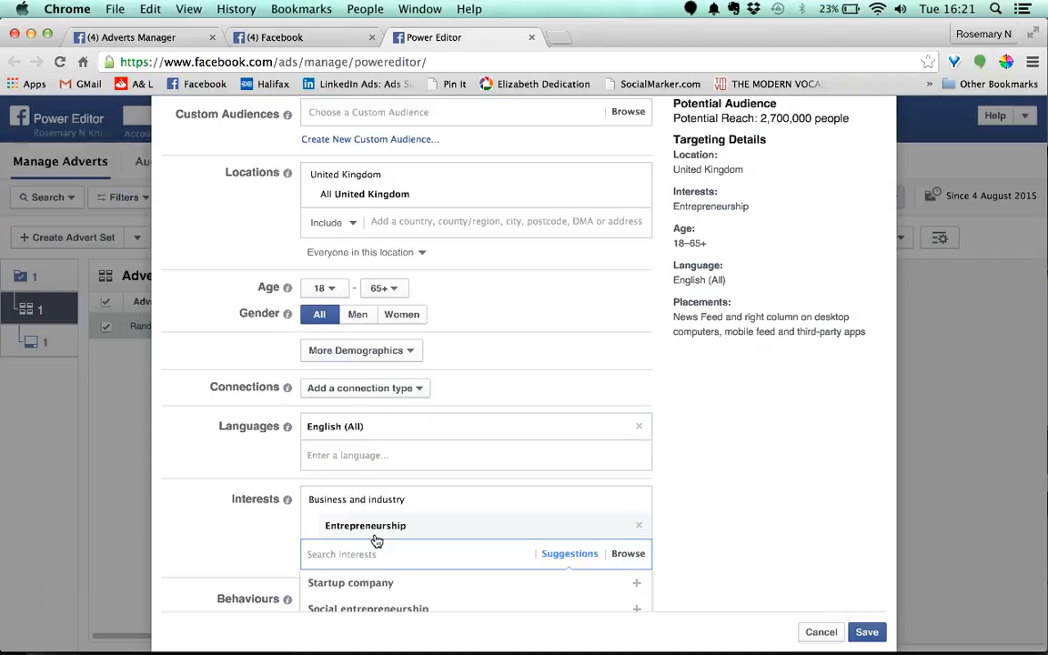
pyautogui.click(227, 519)
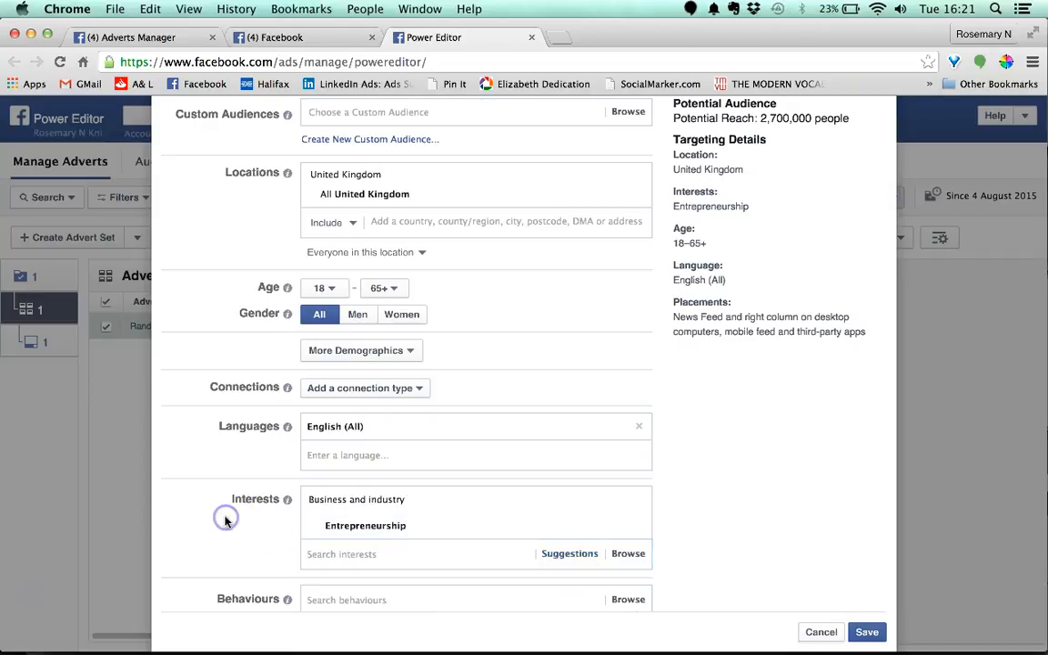
pyautogui.scroll(-1, 227, 521)
pyautogui.scroll(-2, 225, 520)
pyautogui.scroll(4, 225, 519)
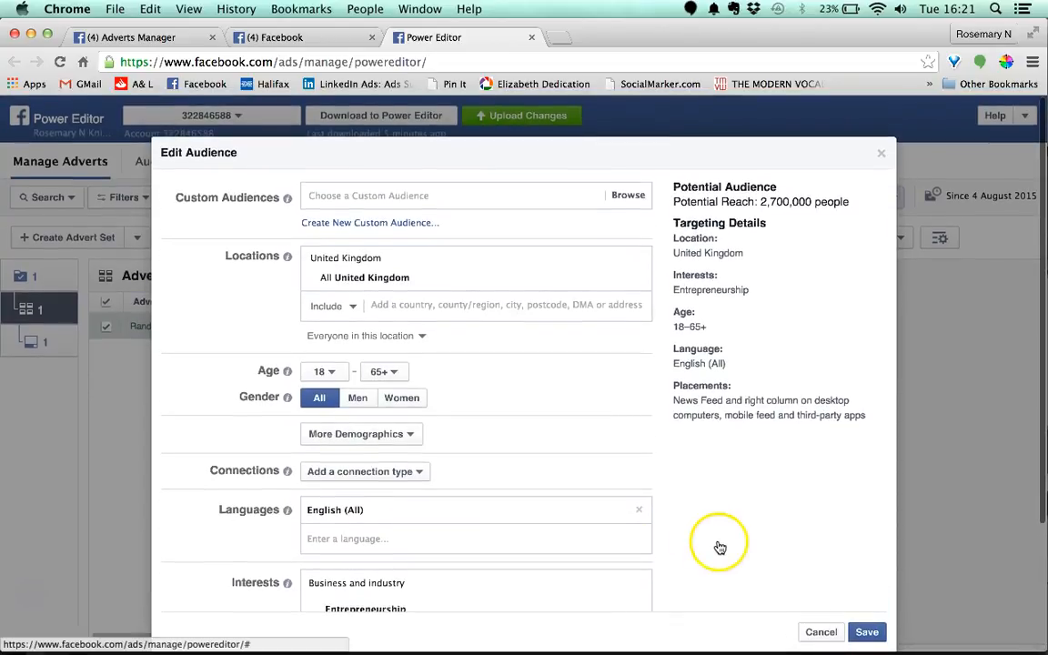
pyautogui.click(867, 637)
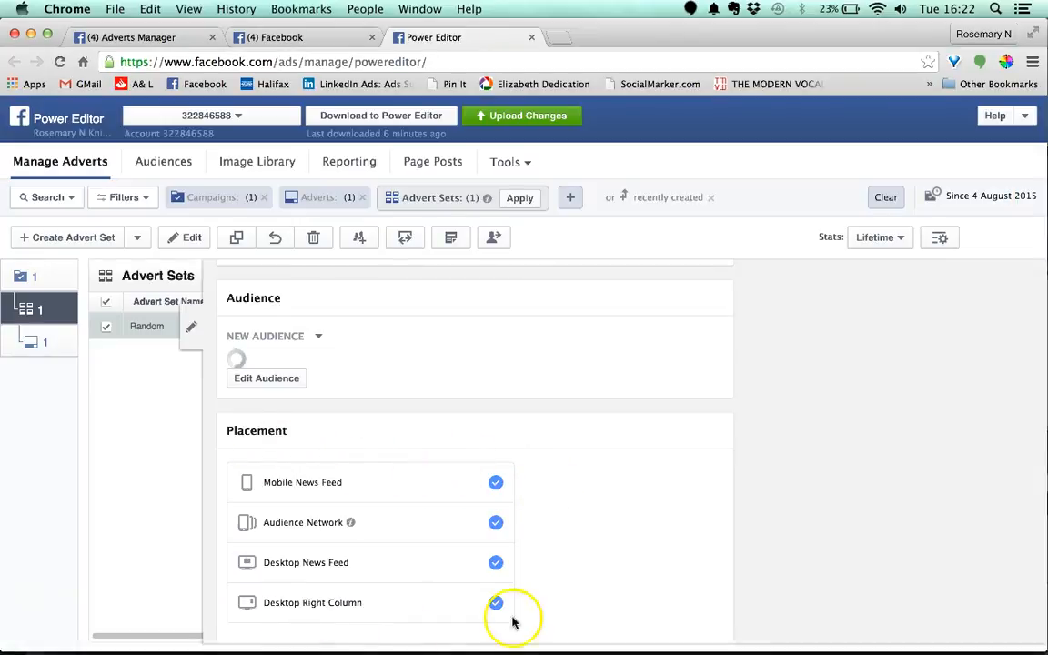
# Exclude the Audience Network and Desktop Right Column from the advert set's placements.
pyautogui.scroll(-5, 335, 503)
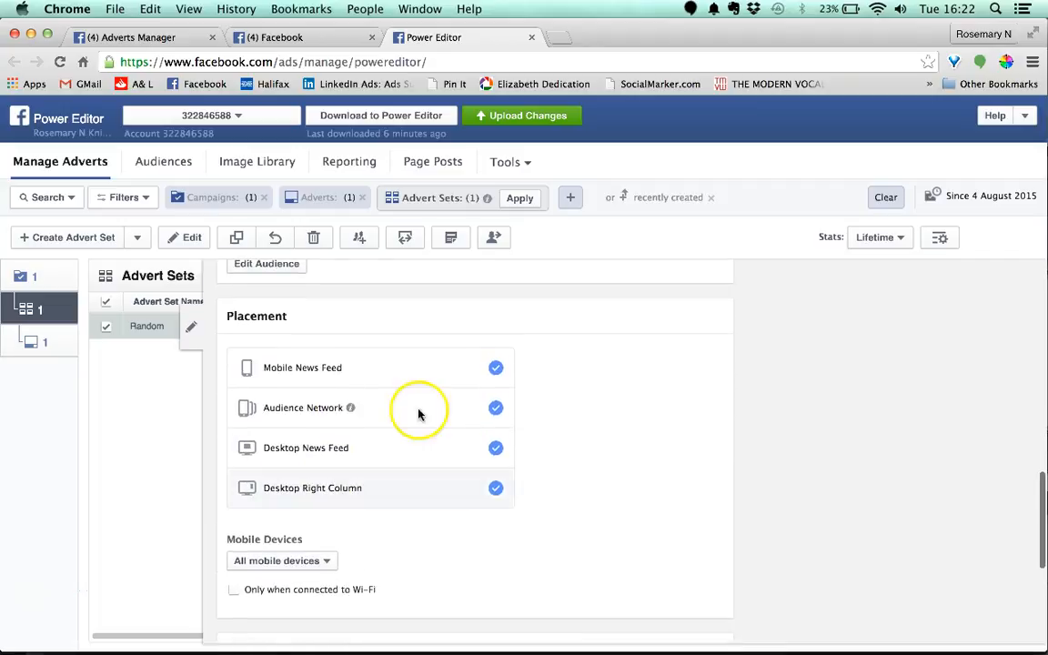
pyautogui.click(496, 411)
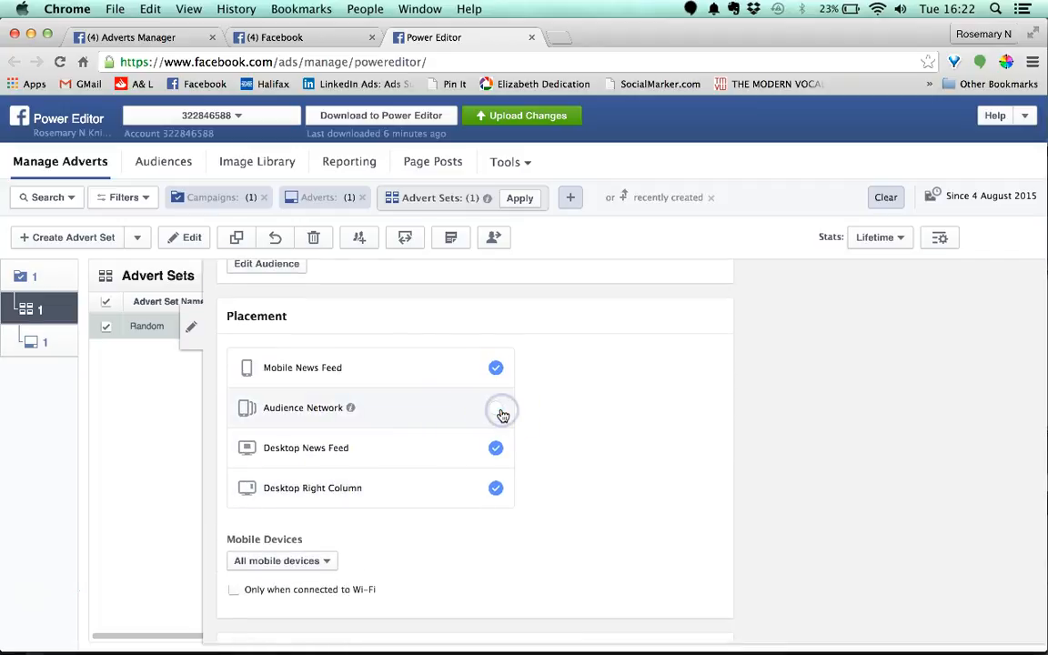
pyautogui.click(498, 491)
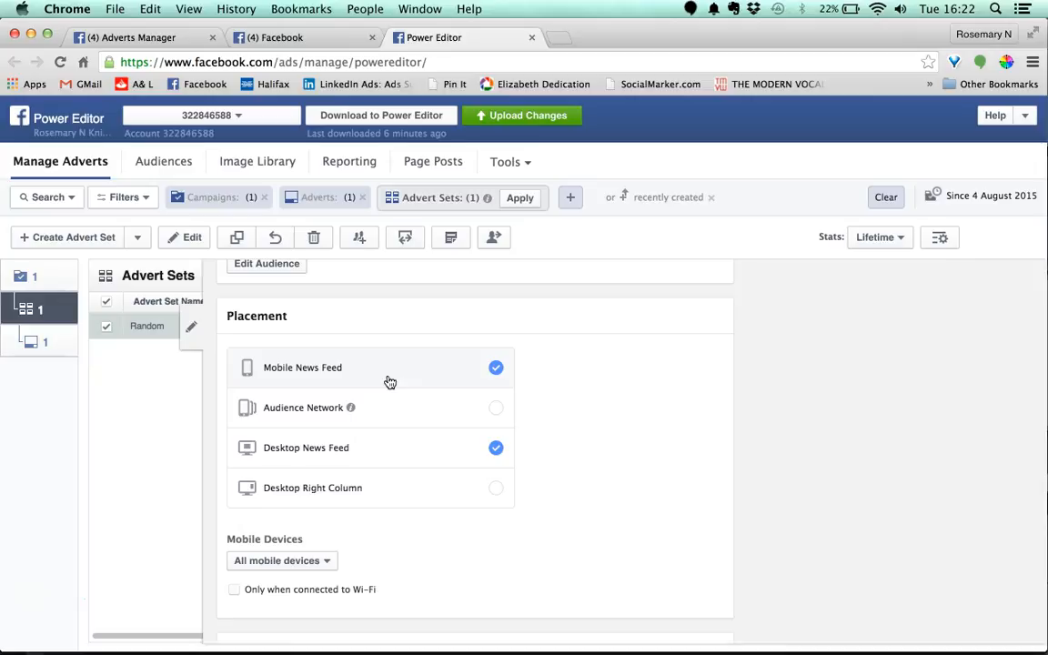
# Close the advert set editor and toggle the Random advert set's status in the list.
pyautogui.click(503, 119)
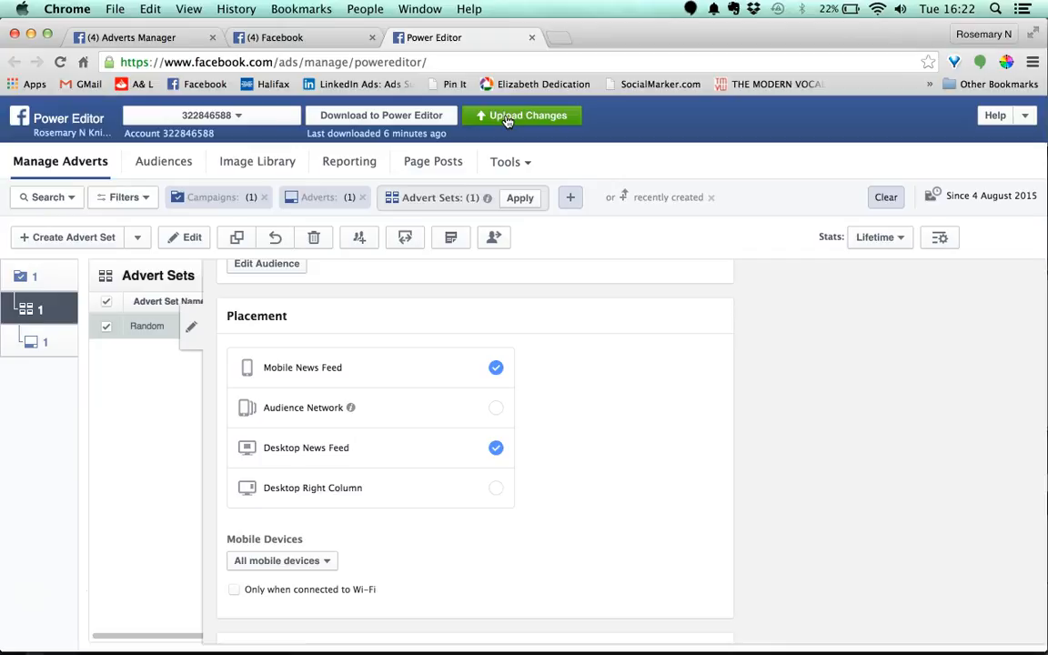
pyautogui.click(192, 329)
pyautogui.click(366, 327)
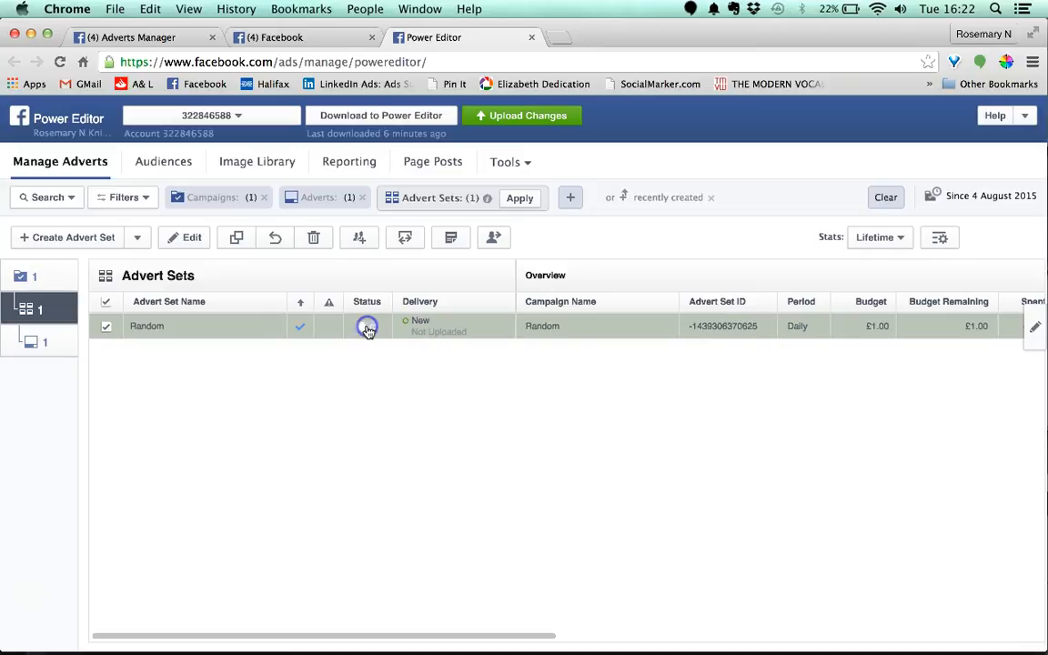
# Upload the new Random campaign with its advert set and advert, and dismiss the upload summary.
pyautogui.click(540, 117)
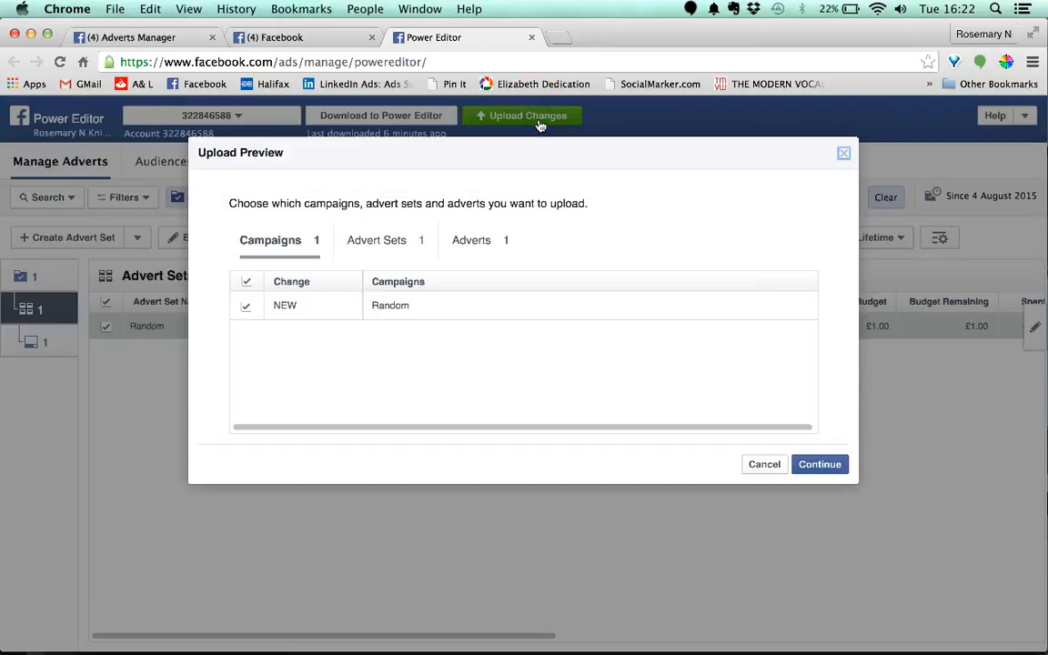
pyautogui.click(820, 465)
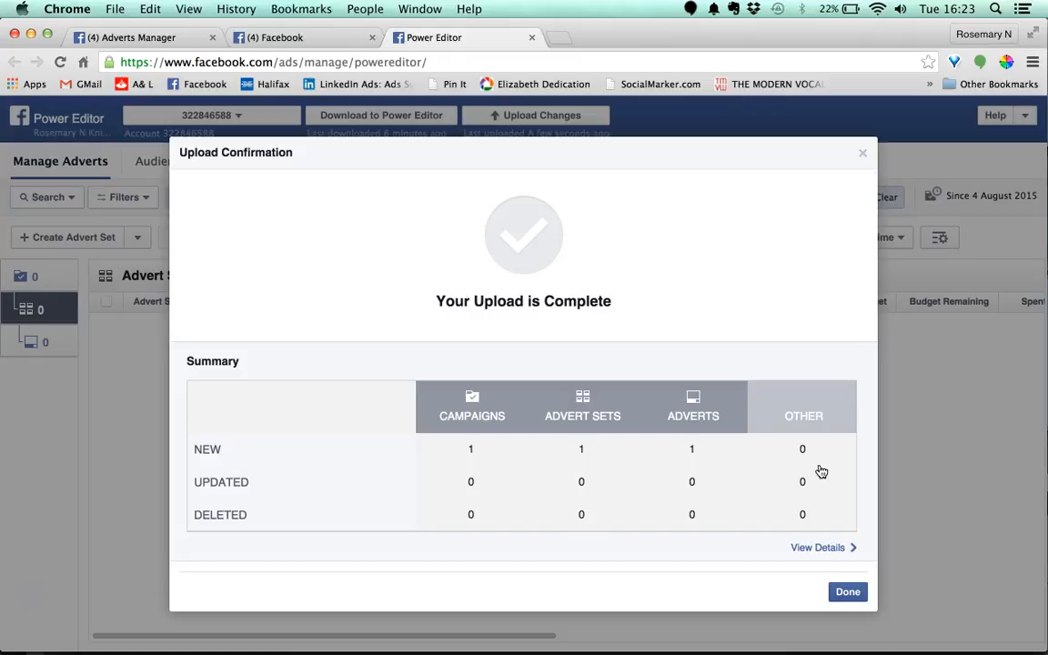
pyautogui.click(850, 594)
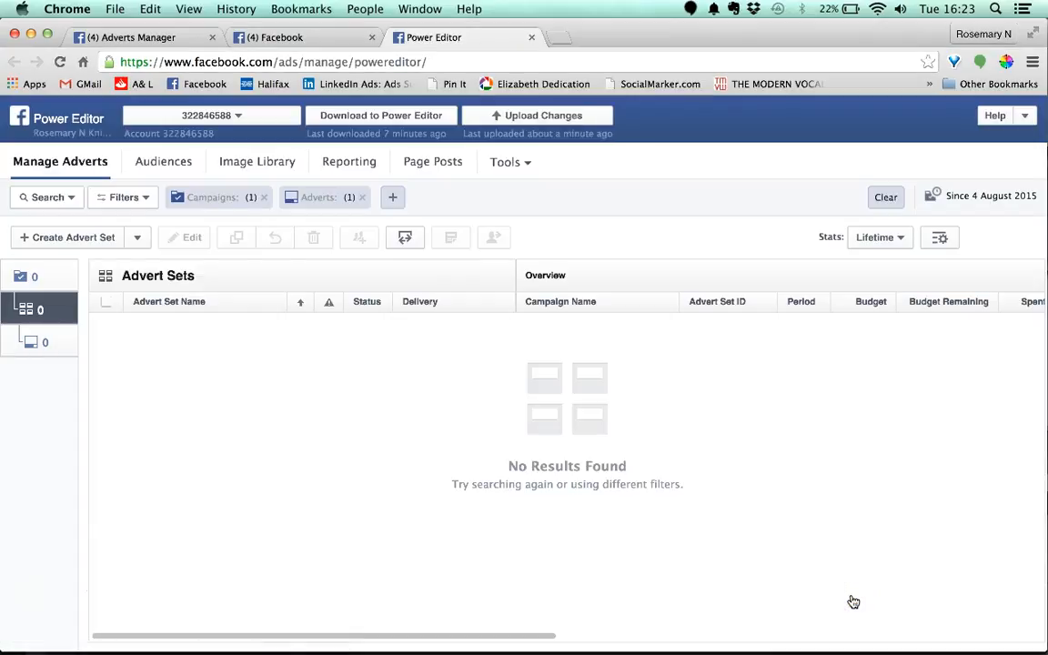